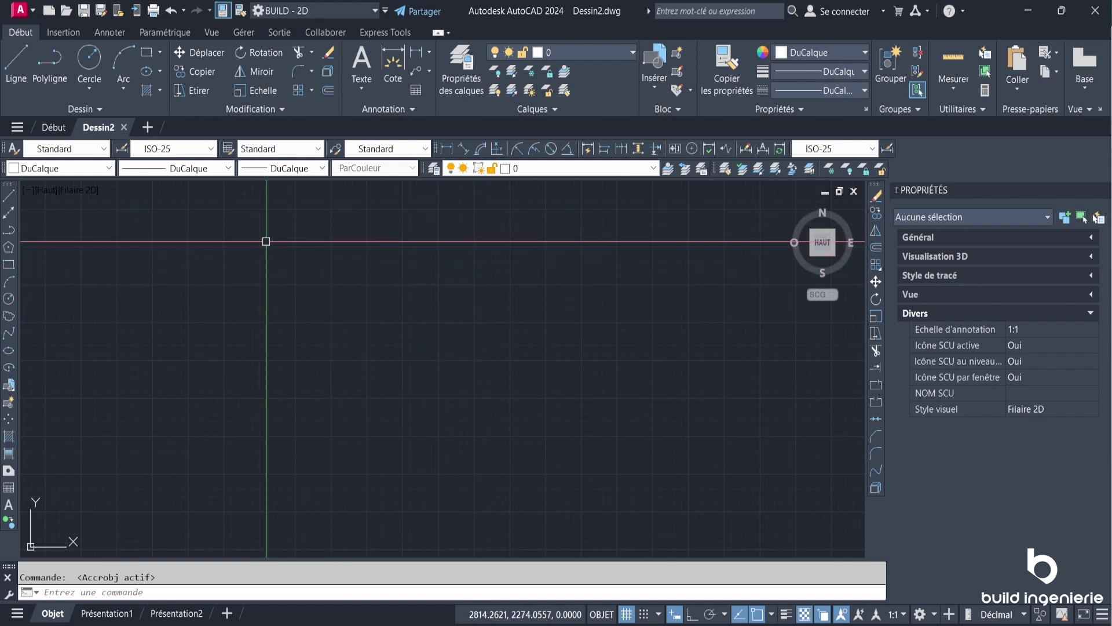
# Draw a diagonal line about 893.85 units long at 50° and select it to view its geometry
pyautogui.click(16, 61)
pyautogui.click(349, 346)
pyautogui.click(431, 243)
pyautogui.press('Escape')
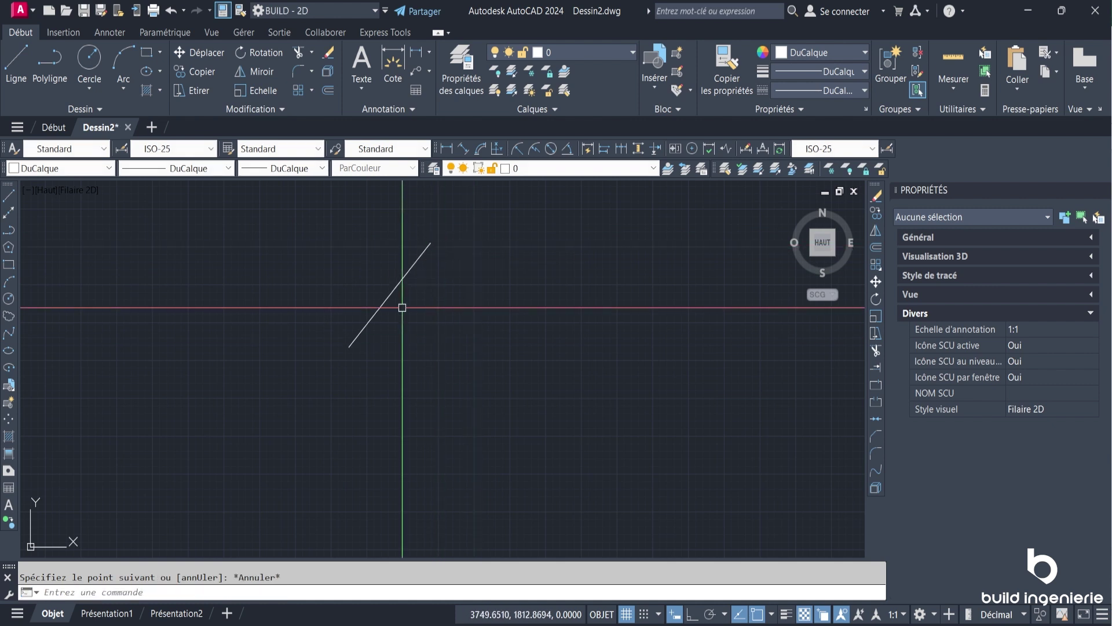
pyautogui.moveTo(441, 293); pyautogui.dragTo(500, 319, button='middle')
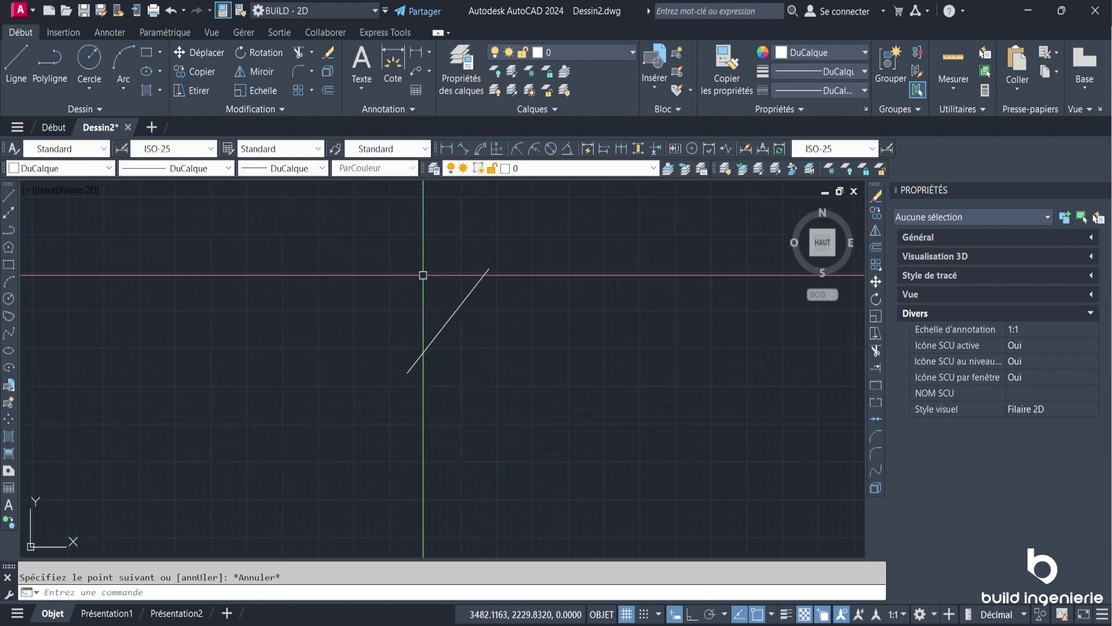
pyautogui.click(457, 307)
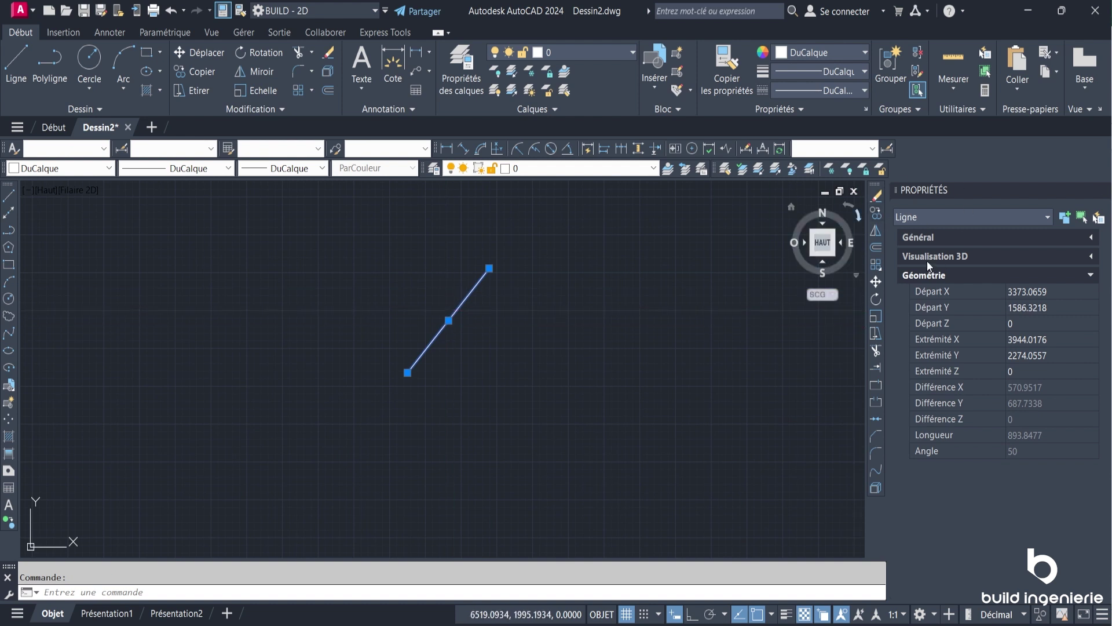
# Close Properties and reopen it from the line's right-click menu, then switch to the Vue ribbon
pyautogui.click(1104, 190)
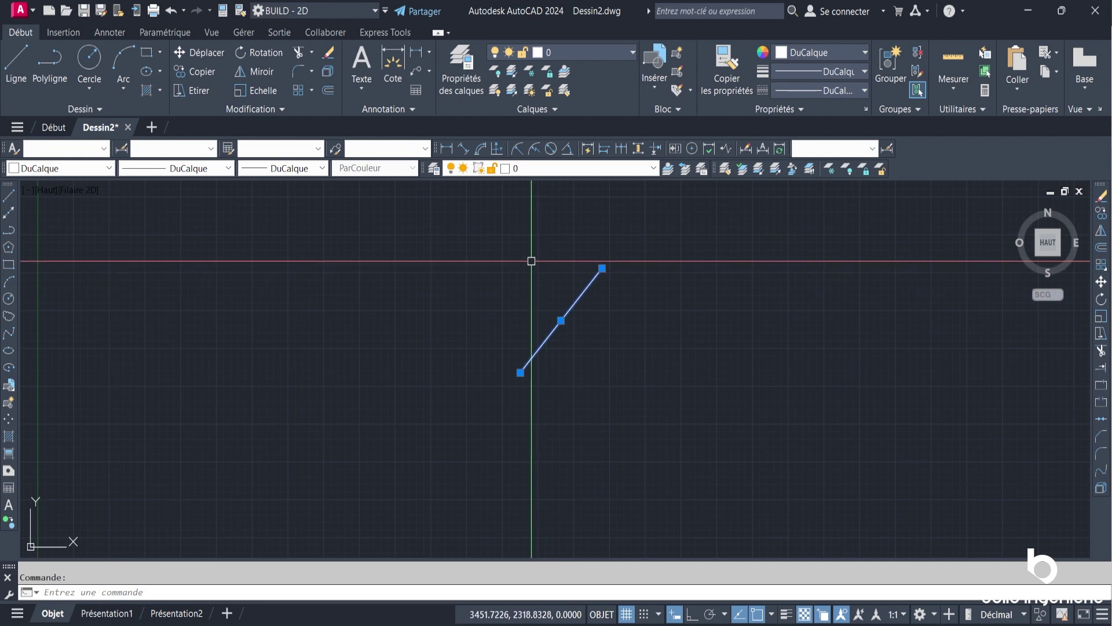
pyautogui.rightClick(534, 229)
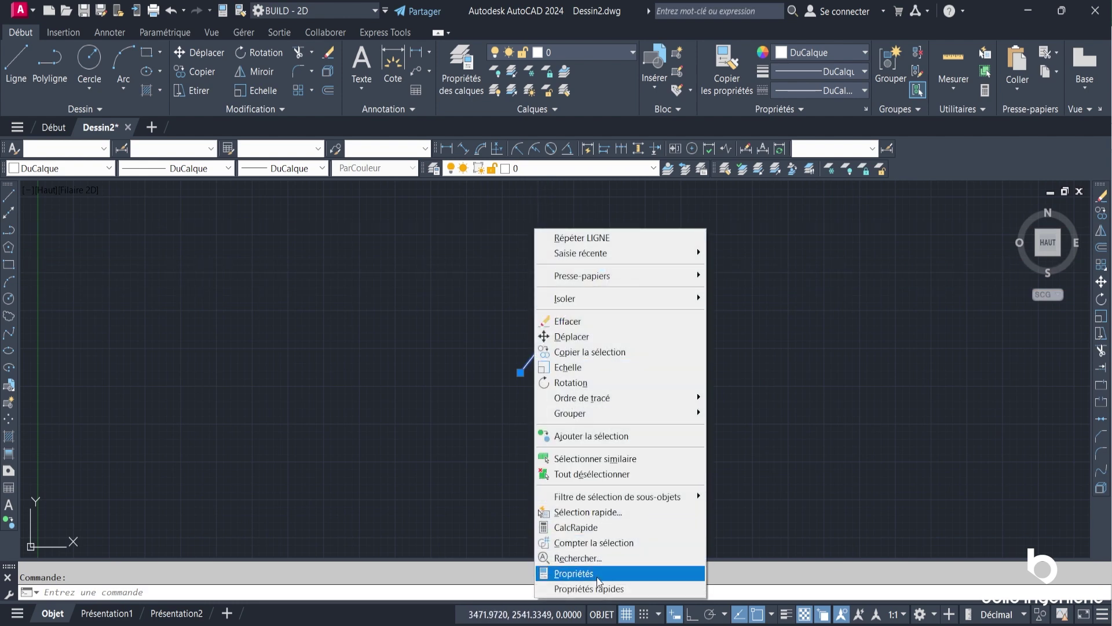
pyautogui.click(597, 579)
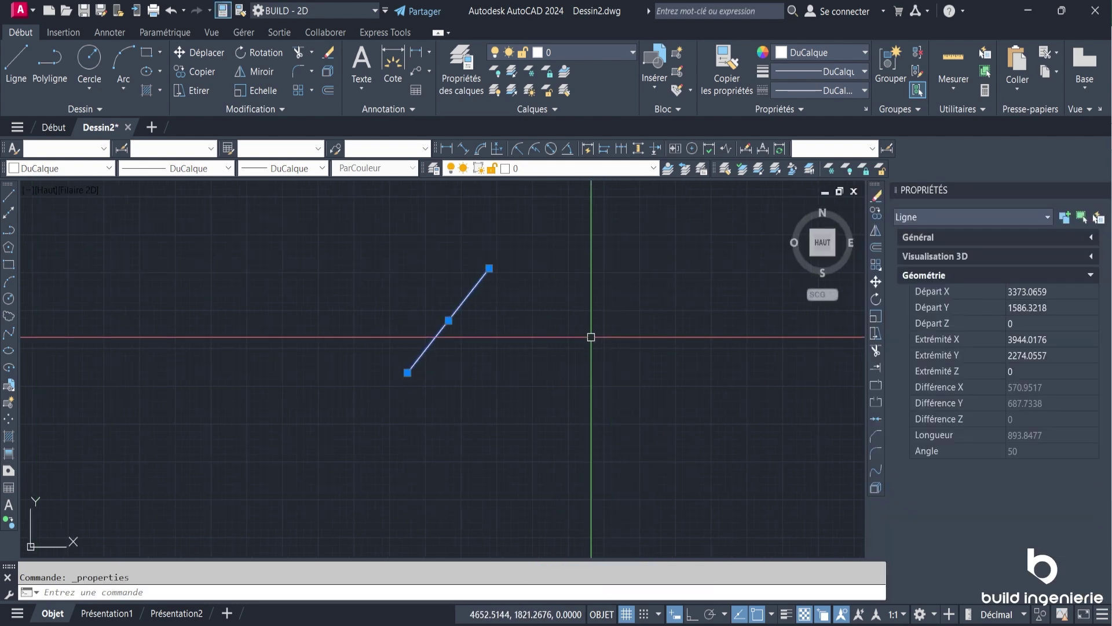
pyautogui.click(223, 10)
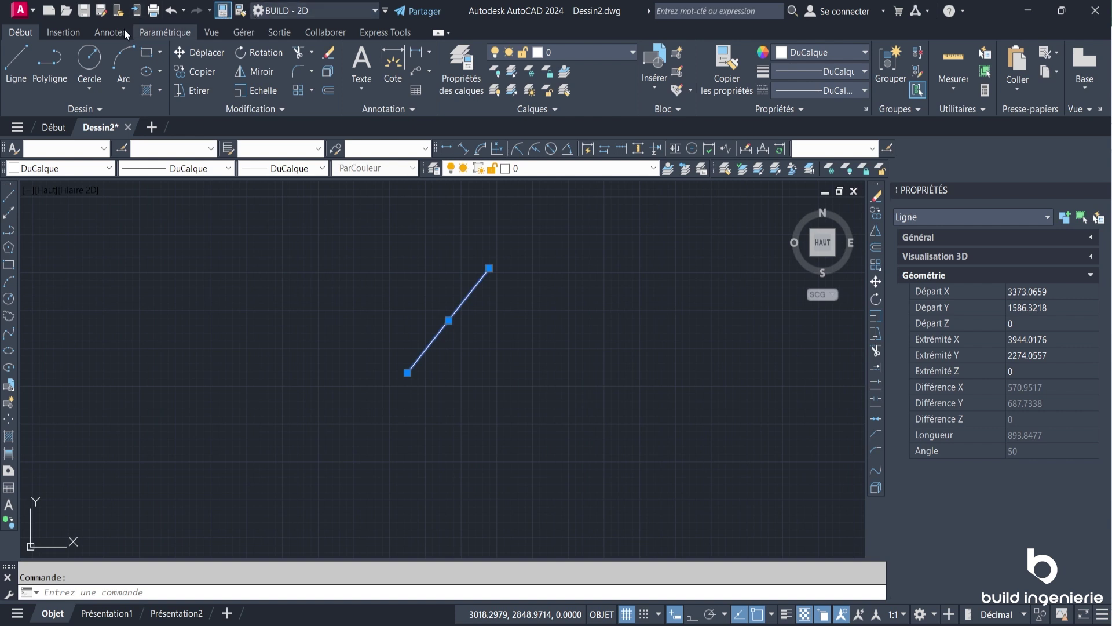
pyautogui.click(212, 32)
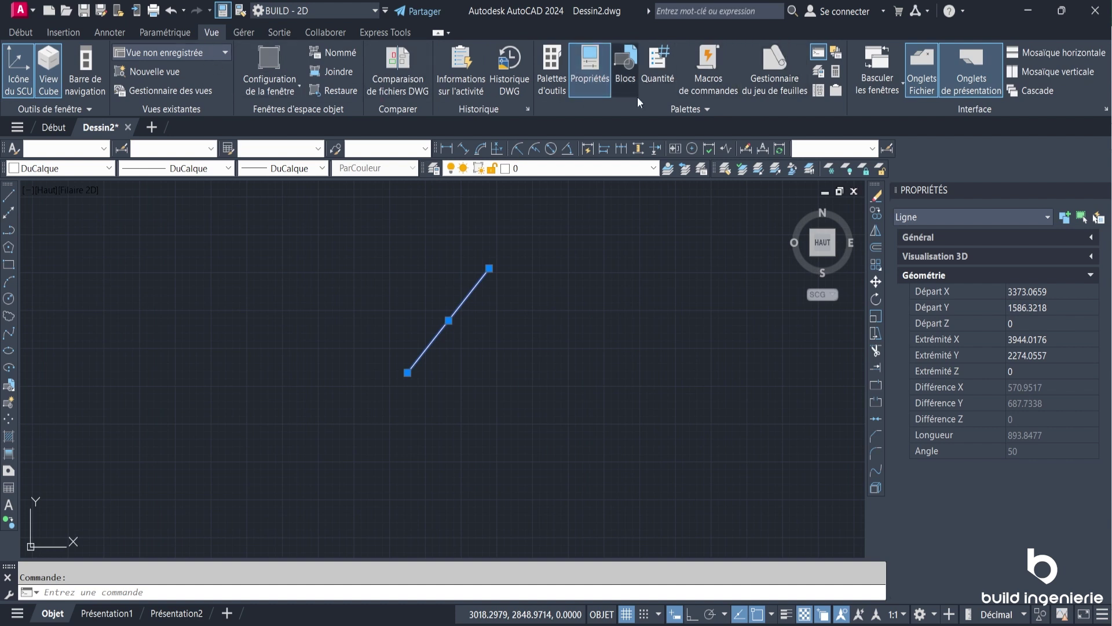
# Undock the Properties palette to float over the drawing, and pan the diagonal line into view
pyautogui.click(592, 64)
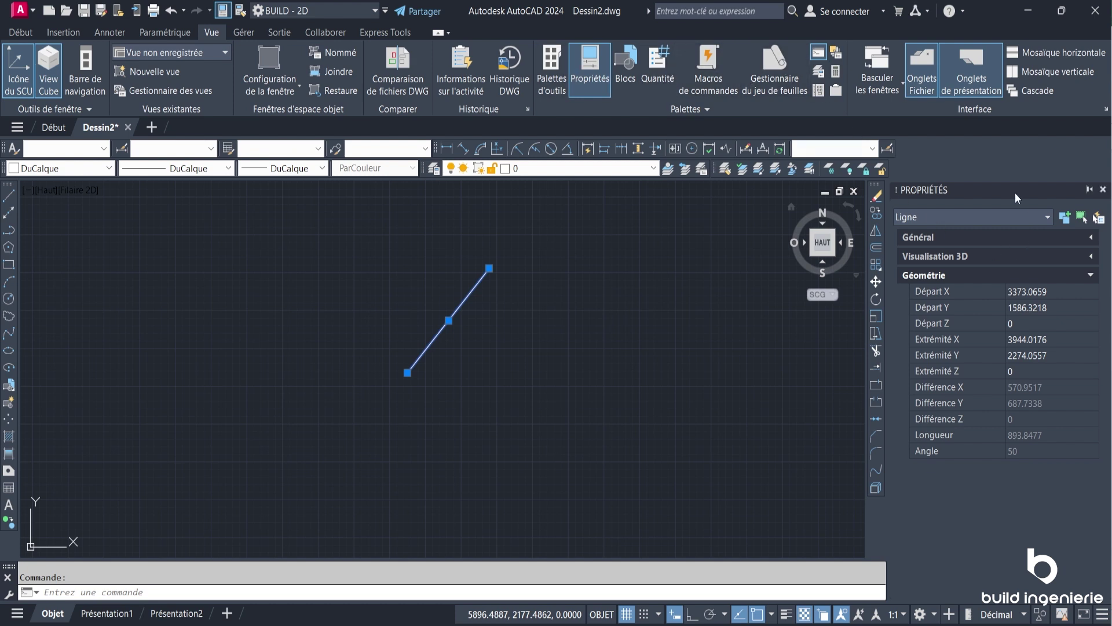
pyautogui.moveTo(1015, 193); pyautogui.dragTo(625, 245)
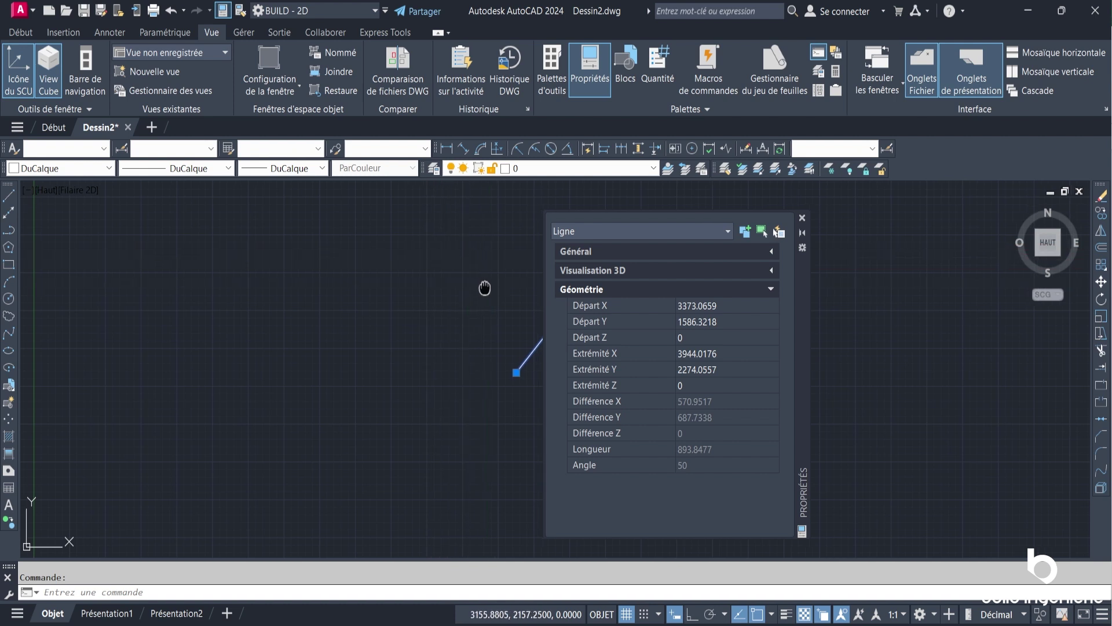
pyautogui.moveTo(487, 291)
pyautogui.mouseDown(button='middle')
pyautogui.moveTo(277, 350)
pyautogui.moveTo(297, 256)
pyautogui.mouseUp(button='middle')
pyautogui.moveTo(422, 215)
pyautogui.mouseDown(button='middle')
pyautogui.moveTo(336, 238)
pyautogui.moveTo(315, 258)
pyautogui.moveTo(351, 273)
pyautogui.moveTo(352, 288)
pyautogui.mouseUp(button='middle')
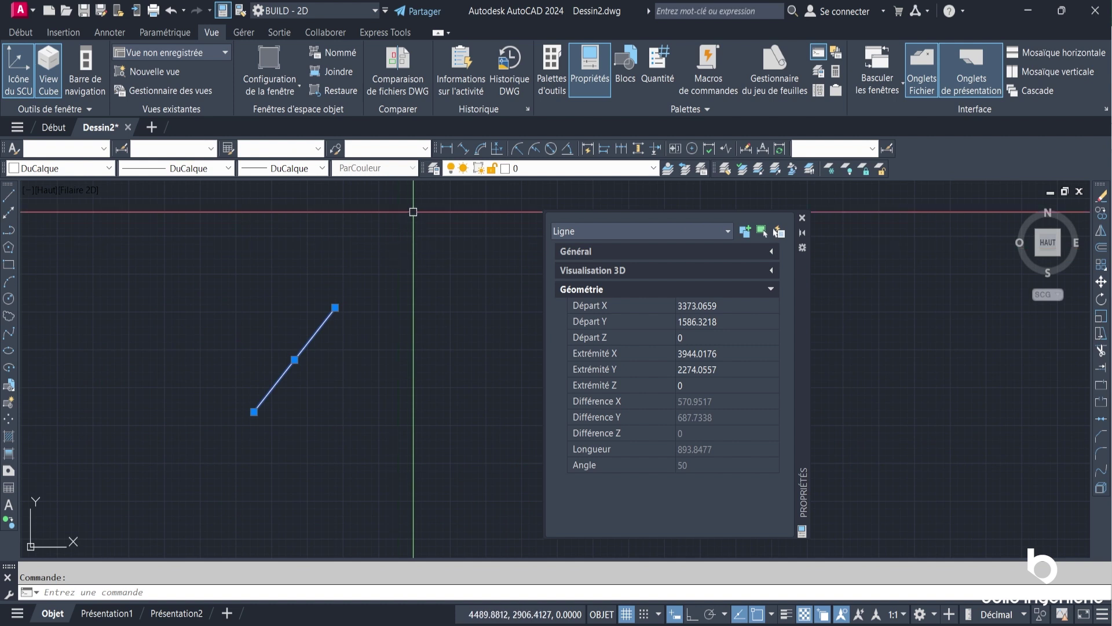
# Open the Layer Properties Manager, then start and cancel an offset (DEC)
pyautogui.click(434, 168)
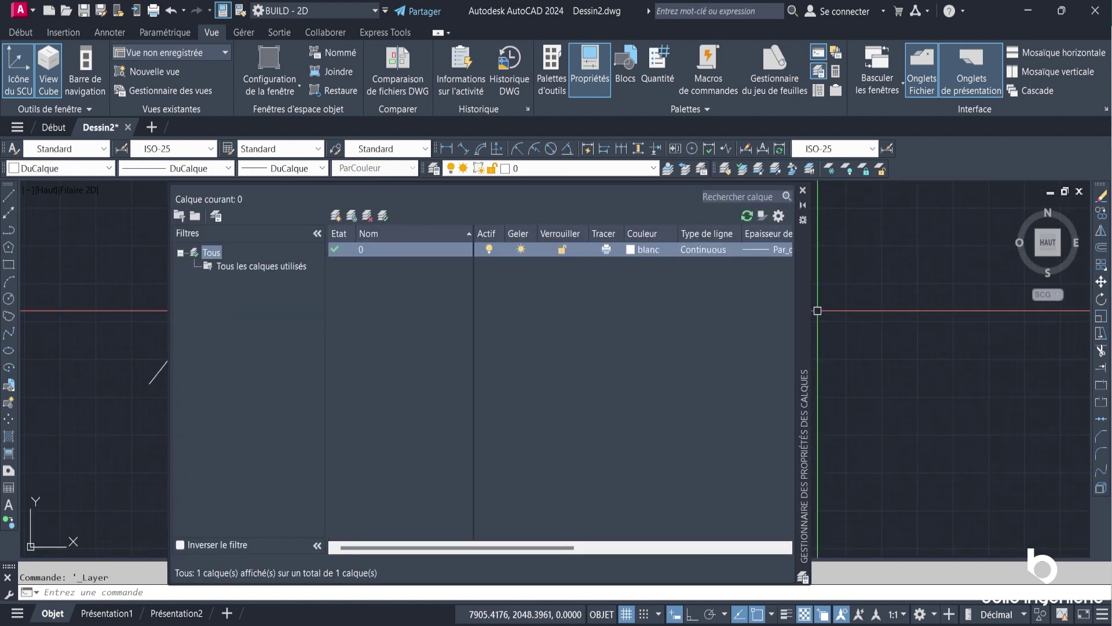
pyautogui.write('dec')
pyautogui.press('Return')
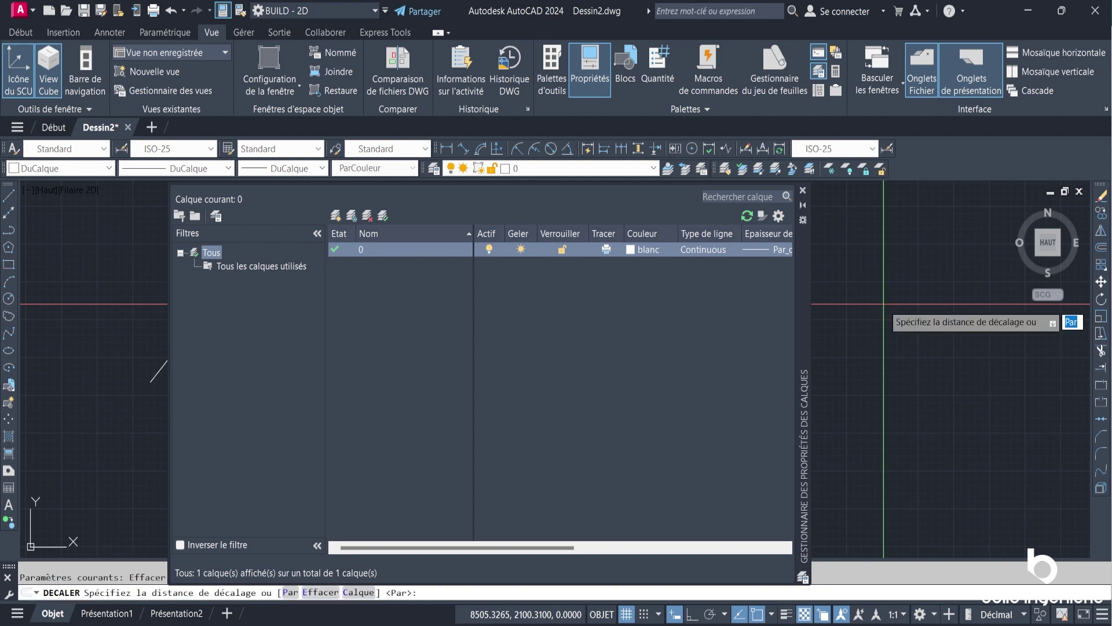
pyautogui.click(883, 347)
pyautogui.click(918, 280)
pyautogui.press('Escape')
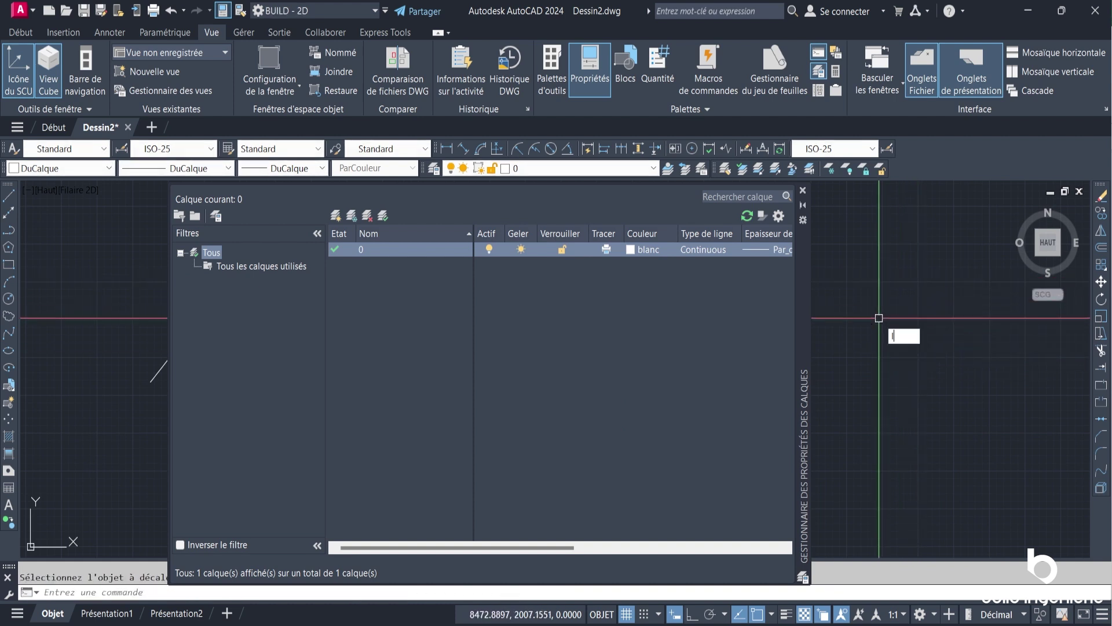
# Start a second slanted line right of the first, then close the layer manager
pyautogui.write('l')
pyautogui.press('Return')
pyautogui.click(887, 270)
pyautogui.click(849, 336)
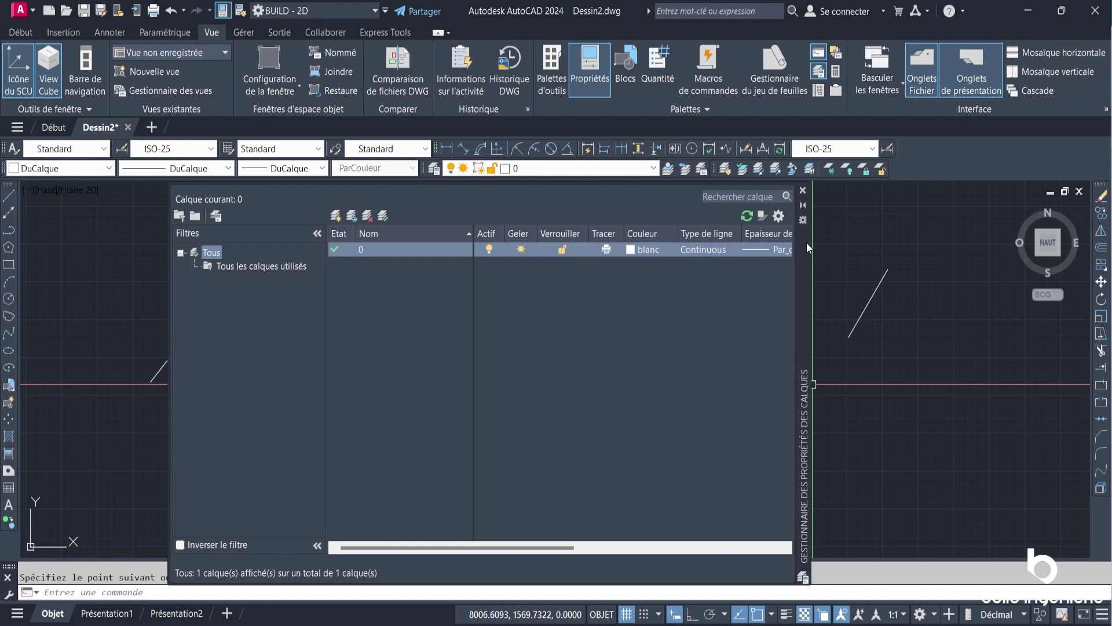
pyautogui.click(803, 191)
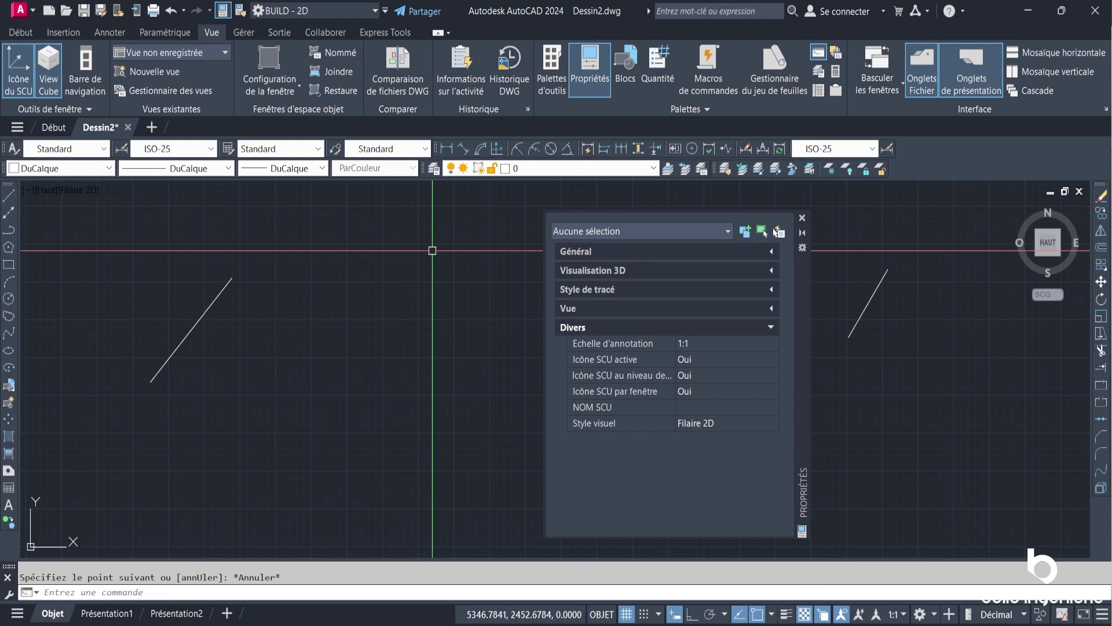
# Open and dismiss the Dimension Style Manager, then window-select and erase the right-hand slanted line
pyautogui.click(887, 149)
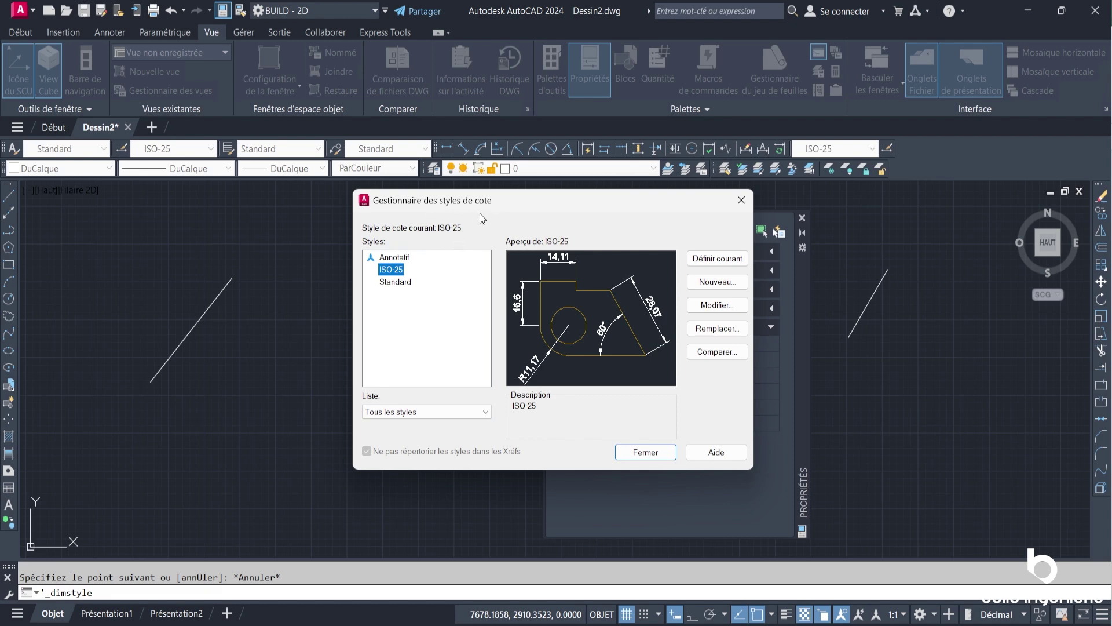
pyautogui.press('Escape')
pyautogui.moveTo(904, 261); pyautogui.dragTo(851, 313)
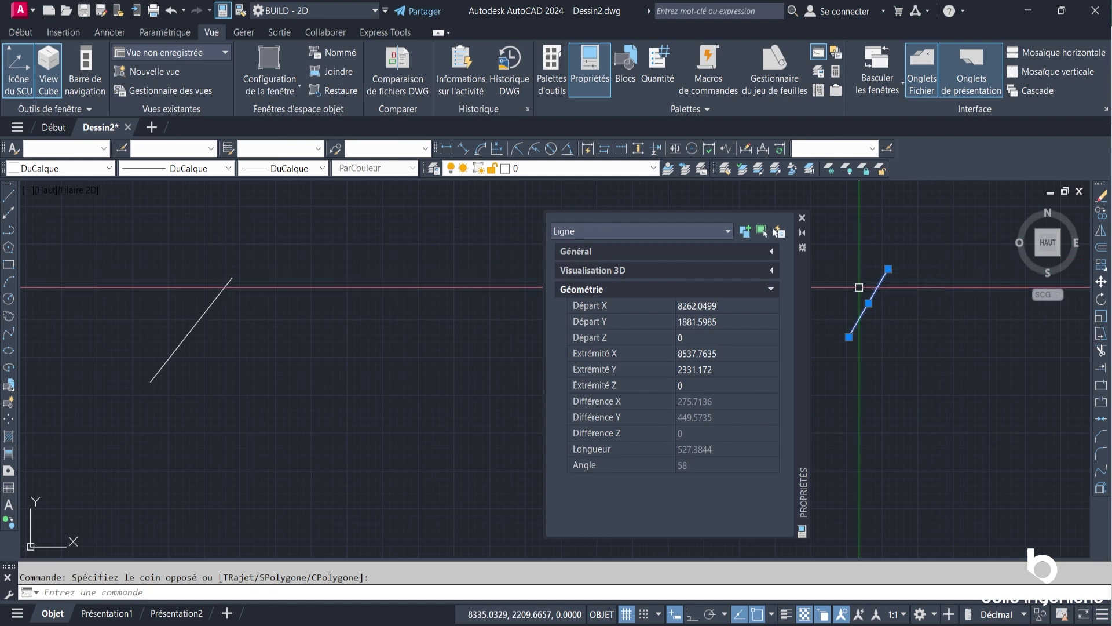
pyautogui.press('Delete')
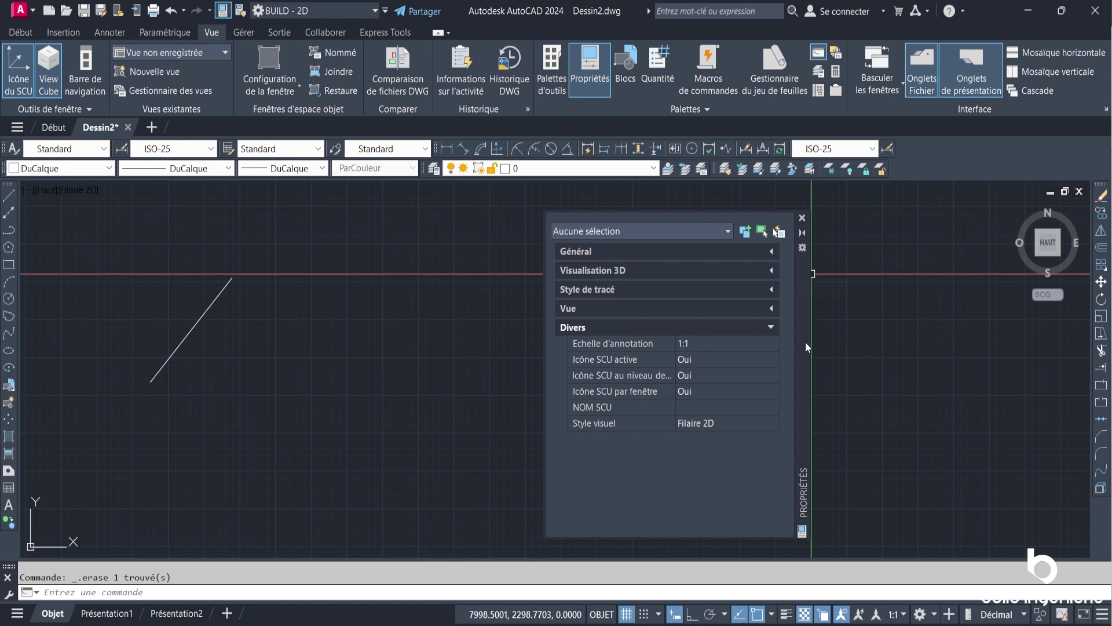
# Dock the Properties palette on the right, centre the line, and widen the palette
pyautogui.moveTo(801, 318)
pyautogui.mouseDown()
pyautogui.moveTo(841, 290)
pyautogui.moveTo(1089, 283)
pyautogui.mouseUp()
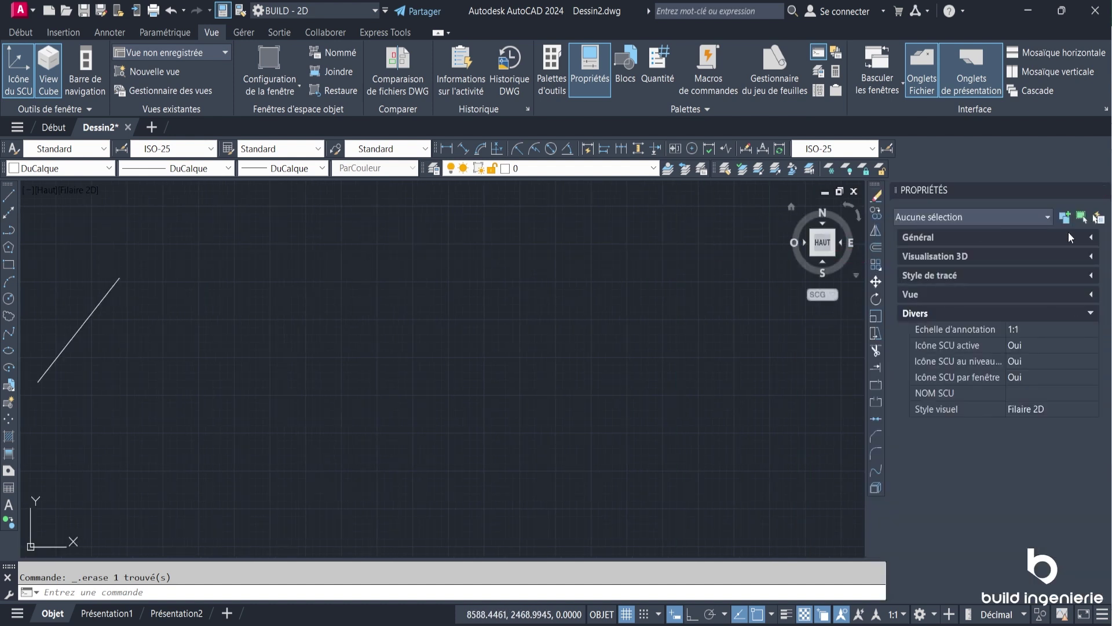
pyautogui.moveTo(344, 312); pyautogui.dragTo(690, 293, button='middle')
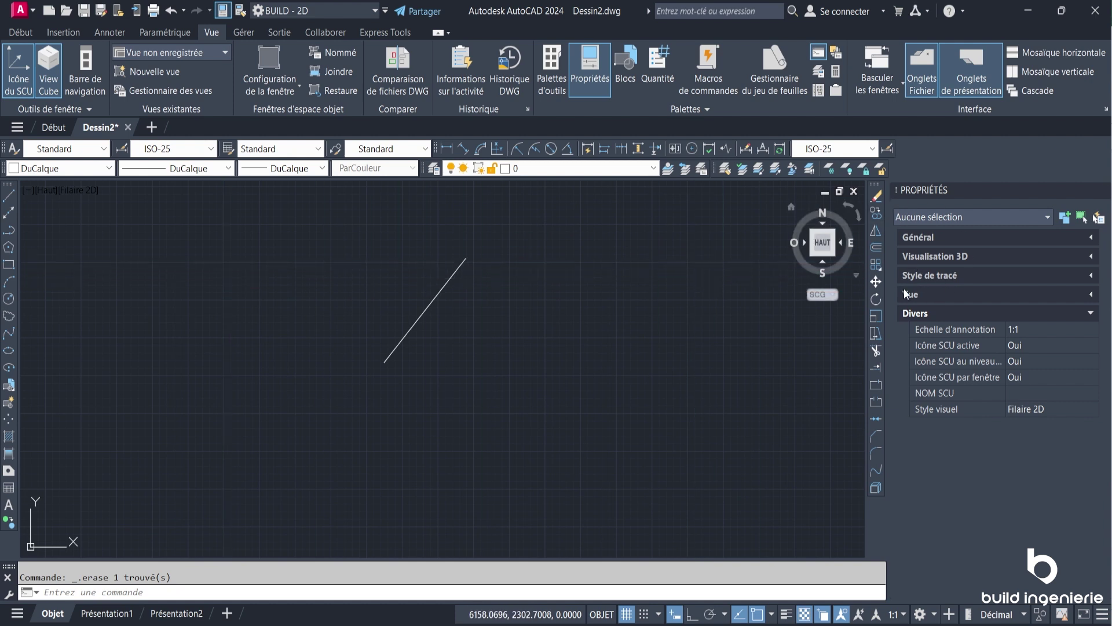
pyautogui.moveTo(888, 285); pyautogui.dragTo(874, 285)
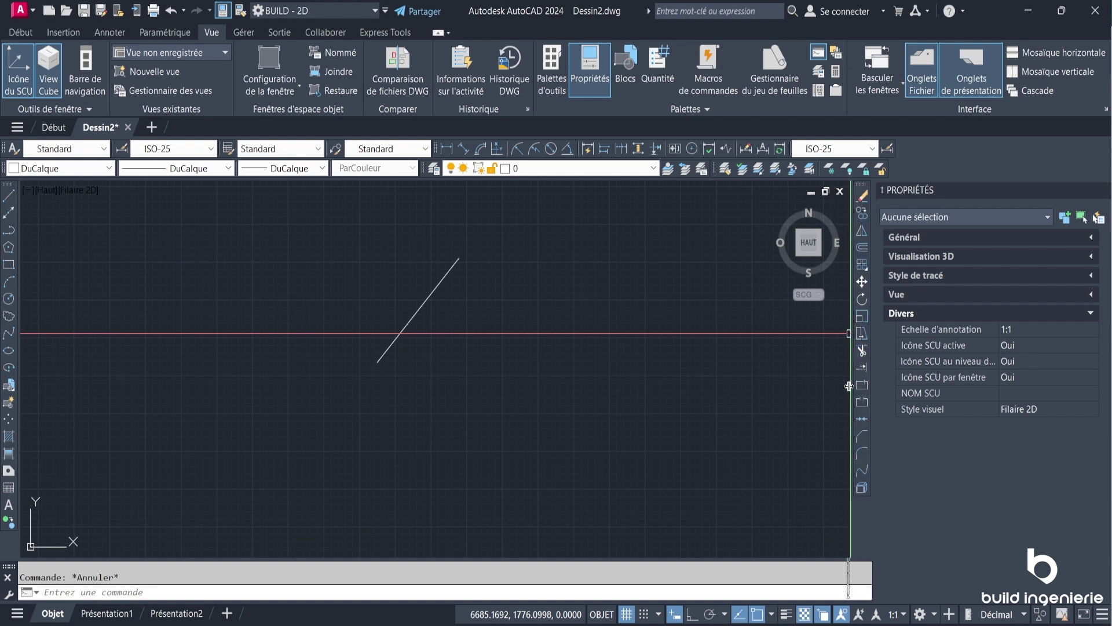
pyautogui.moveTo(849, 386); pyautogui.dragTo(826, 386)
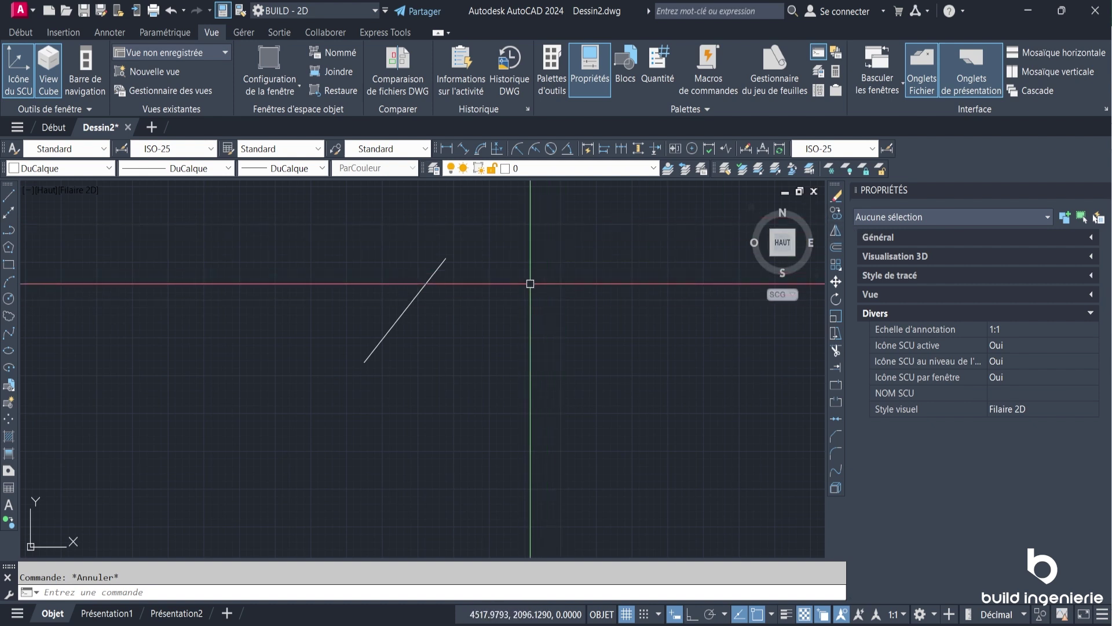
# Select and clear the diagonal line, cancel the stray offset, and begin entering the DC command
pyautogui.click(529, 280)
pyautogui.click(402, 259)
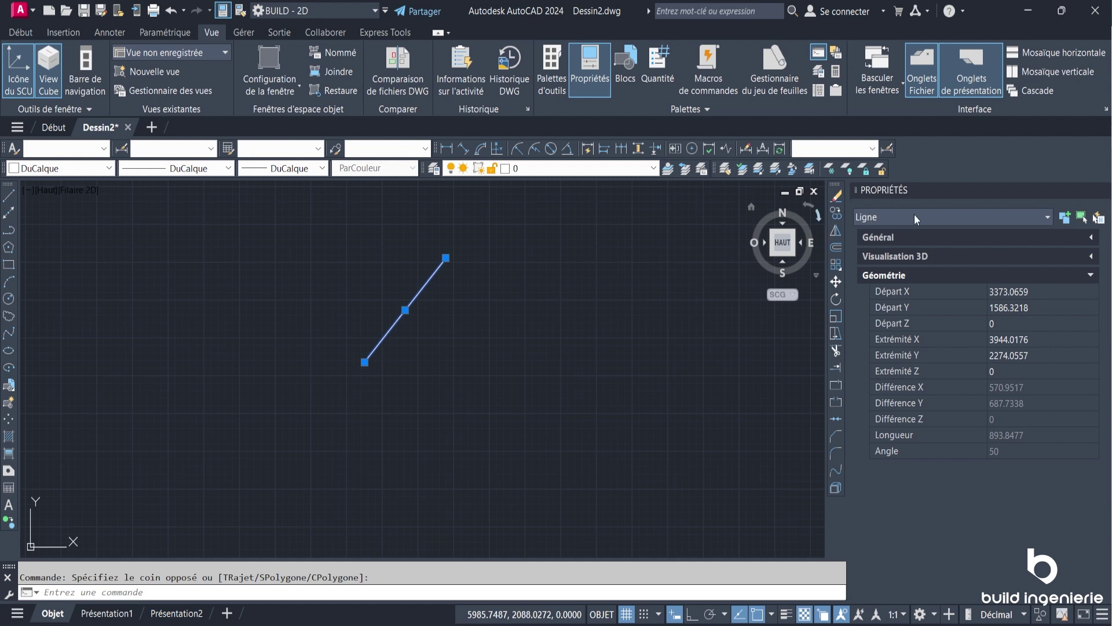
pyautogui.press('Escape')
pyautogui.write('dc')
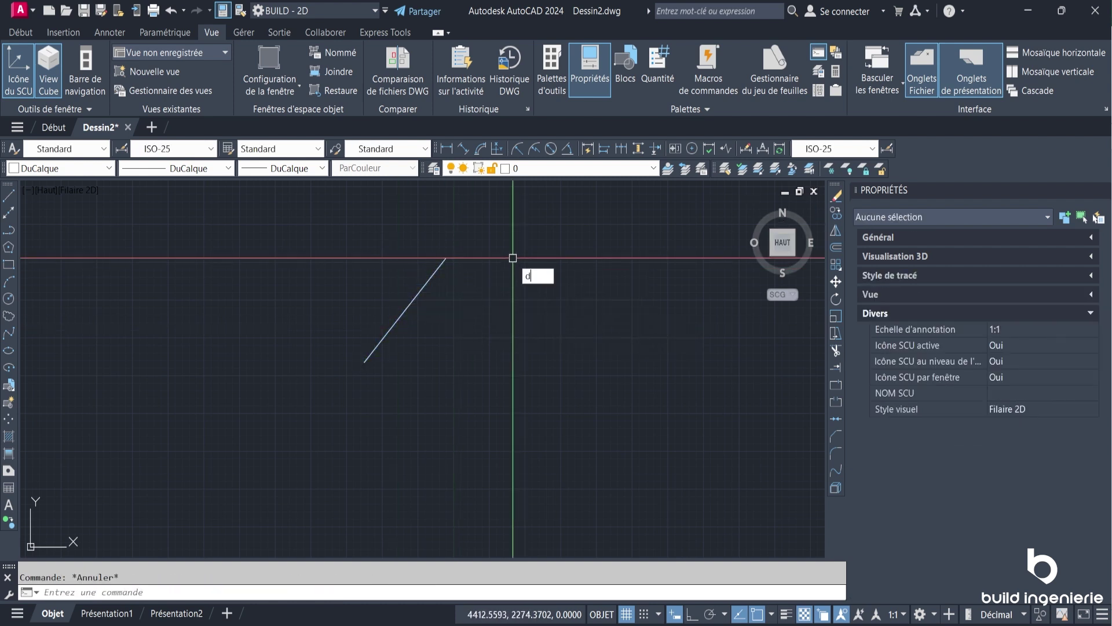
pyautogui.press('Return')
pyautogui.press('Escape')
pyautogui.write('d')
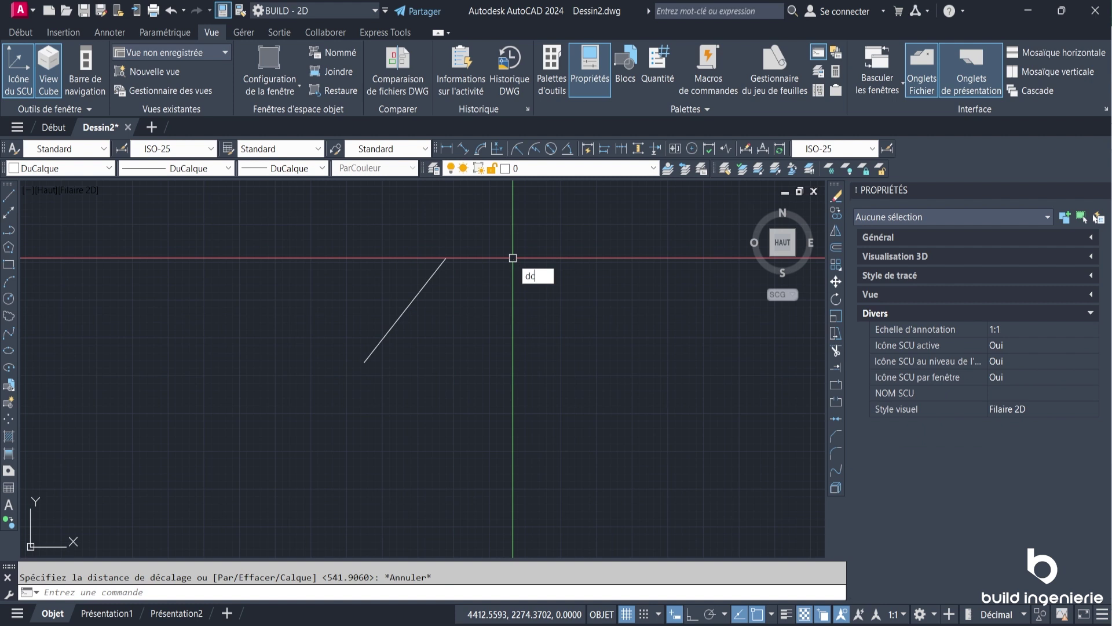
# Browse DesignCenter to Sample > fr-FR > Analog Integrated Circuits.dwg blocks and insert 10104 Analog IC
pyautogui.click(575, 306)
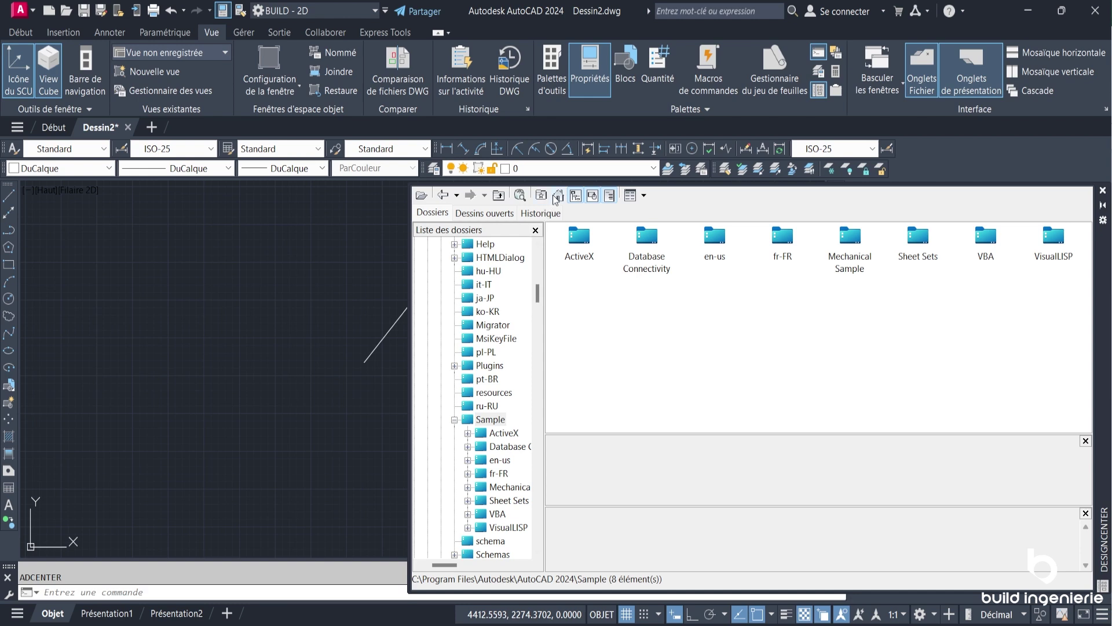
pyautogui.scroll(3, 522, 260)
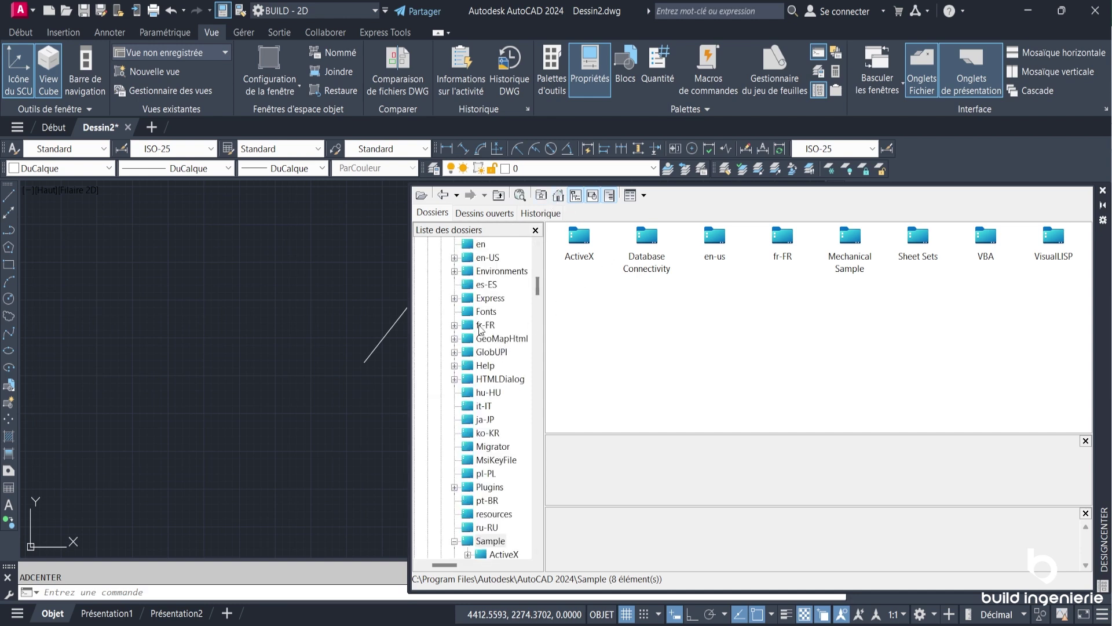
pyautogui.click(779, 241)
pyautogui.doubleClick(778, 241)
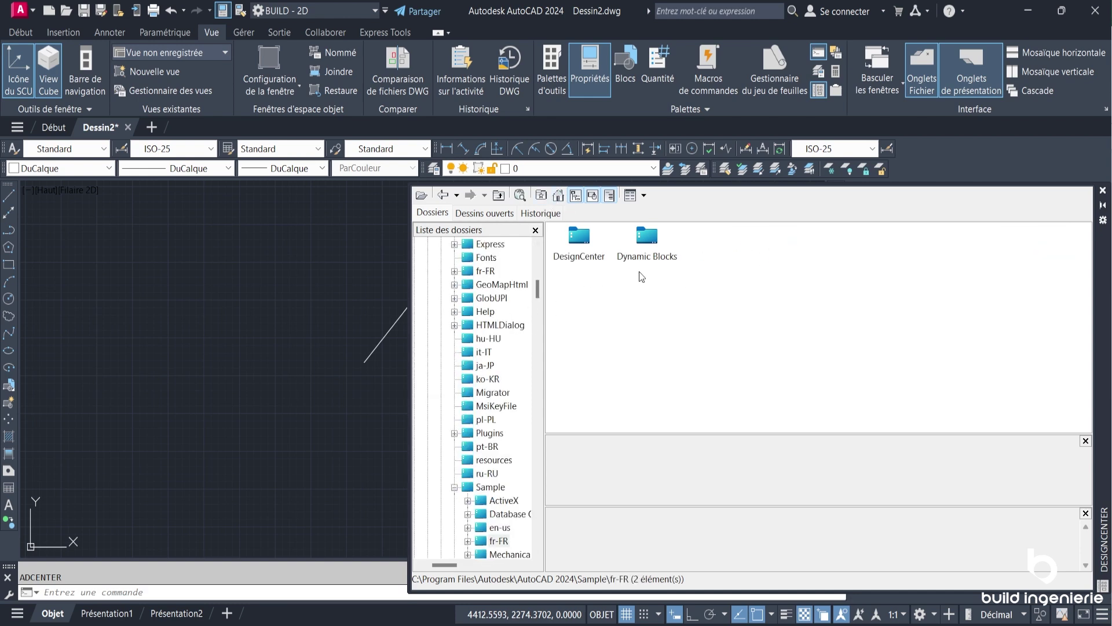
pyautogui.doubleClick(586, 242)
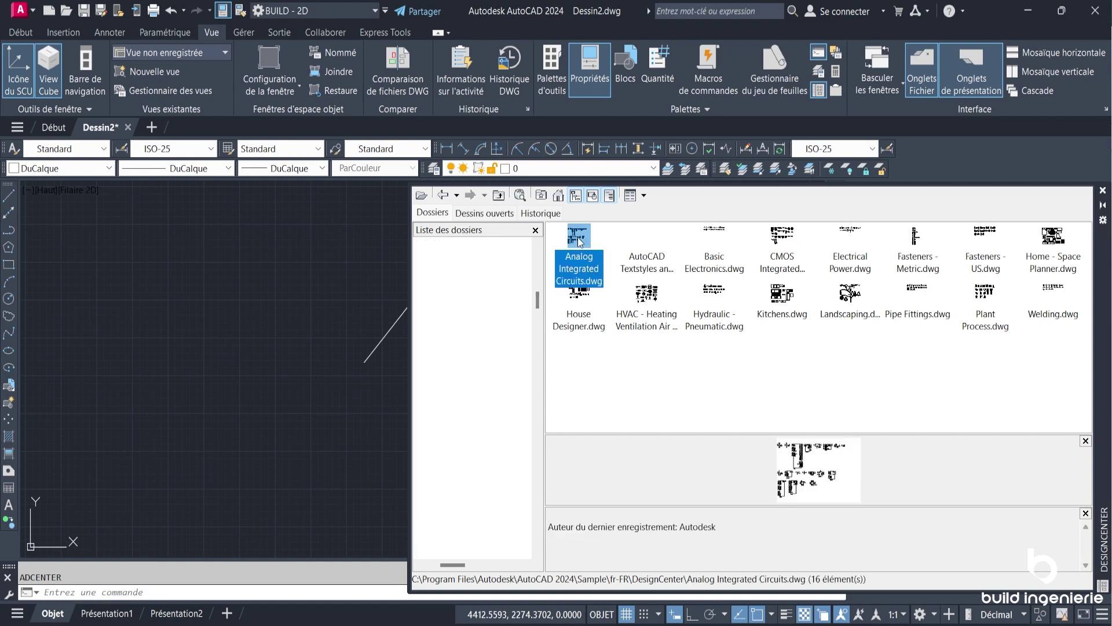
pyautogui.doubleClick(582, 246)
pyautogui.doubleClick(591, 254)
pyautogui.click(579, 237)
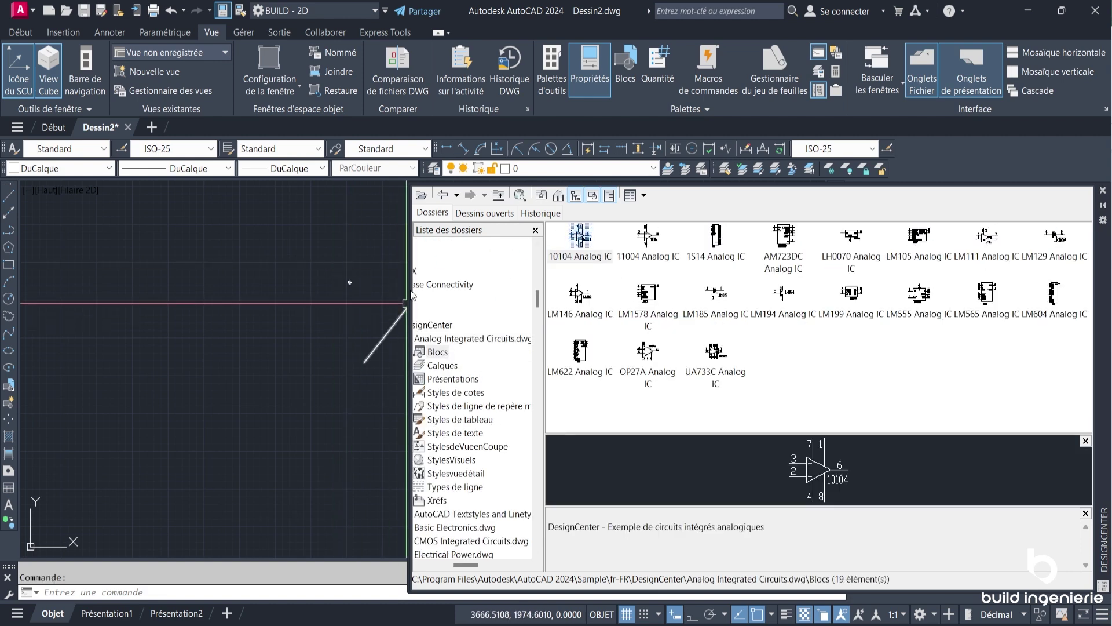
pyautogui.click(1103, 190)
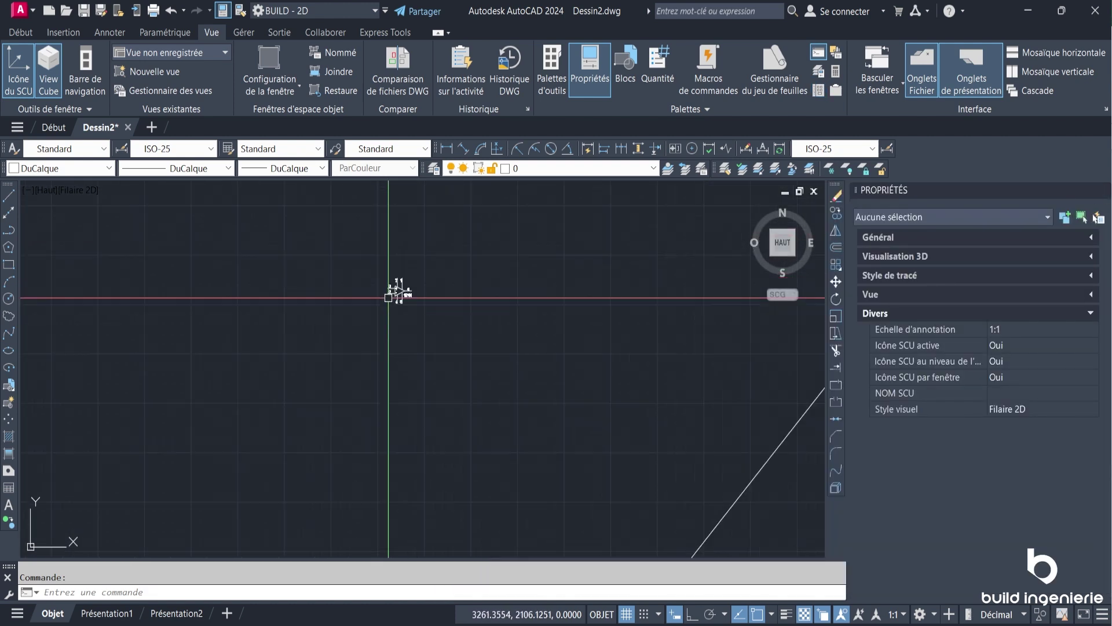
pyautogui.scroll(2, 394, 289)
# Draw a test line with L, then window-select and erase it
pyautogui.write('l')
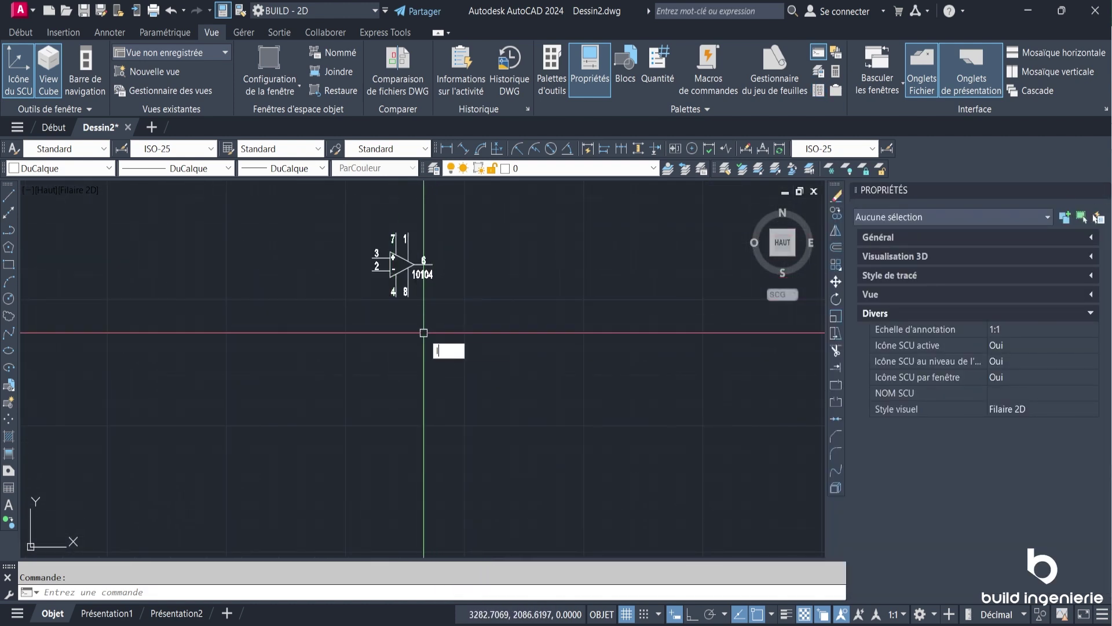
pyautogui.press('Return')
pyautogui.click(414, 351)
pyautogui.click(488, 274)
pyautogui.press('Escape')
pyautogui.moveTo(456, 253); pyautogui.dragTo(520, 281, button='middle')
pyautogui.click(520, 281)
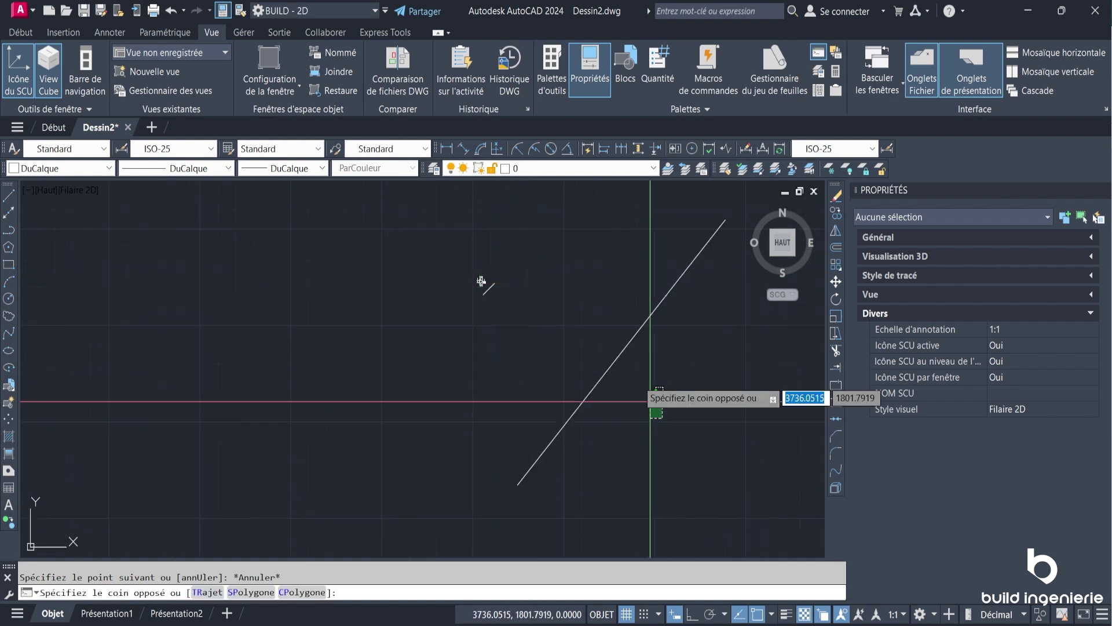
pyautogui.click(596, 316)
pyautogui.press('Delete')
# Zoom to the drawing contents and select the 10104 op-amp block to view its properties
pyautogui.middleClick(587, 312)
pyautogui.scroll(-2, 587, 312)
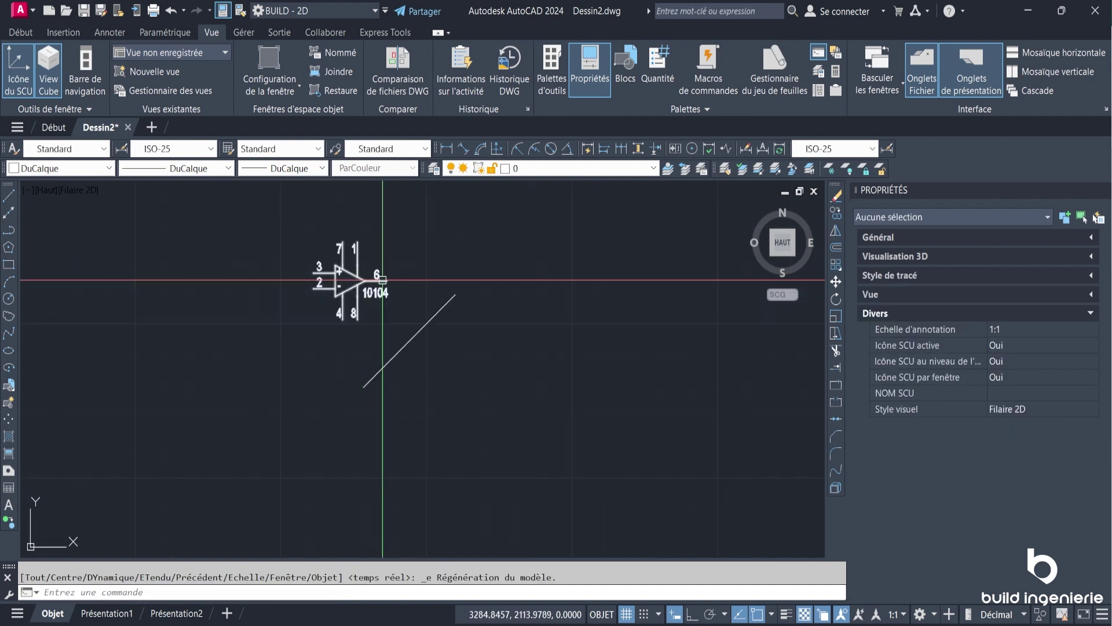
pyautogui.click(499, 353)
pyautogui.click(586, 309)
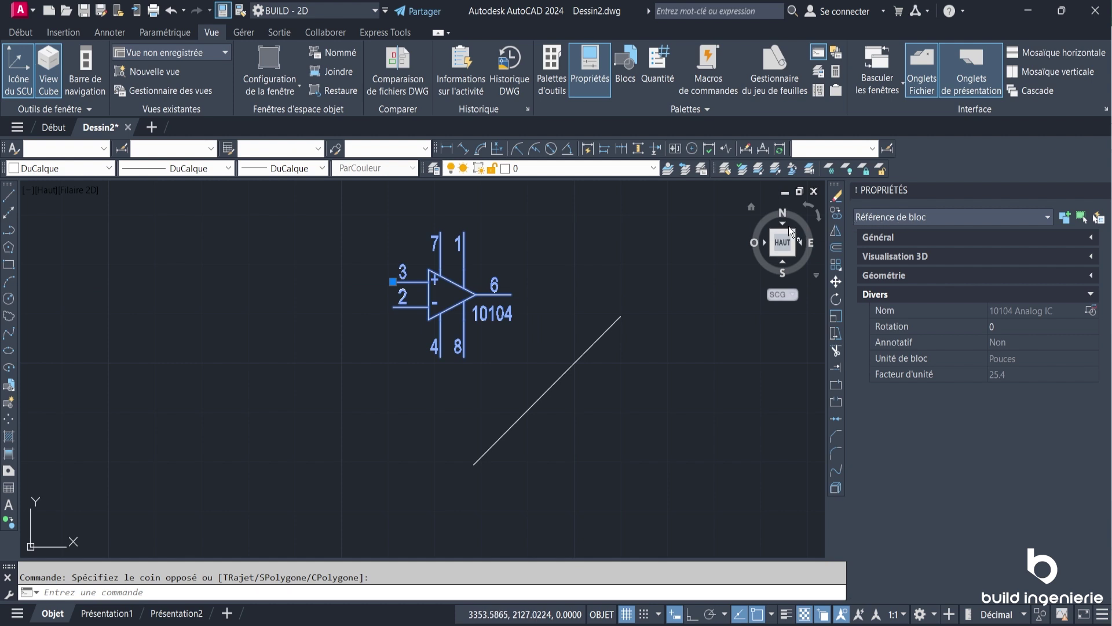
pyautogui.press('Escape')
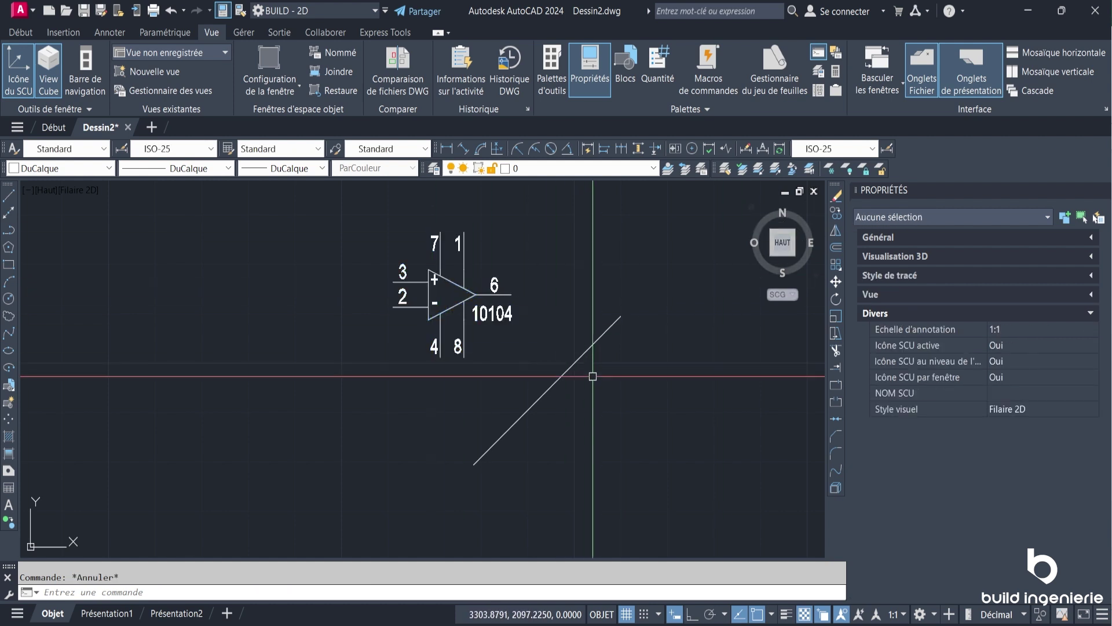
pyautogui.click(592, 376)
pyautogui.click(559, 311)
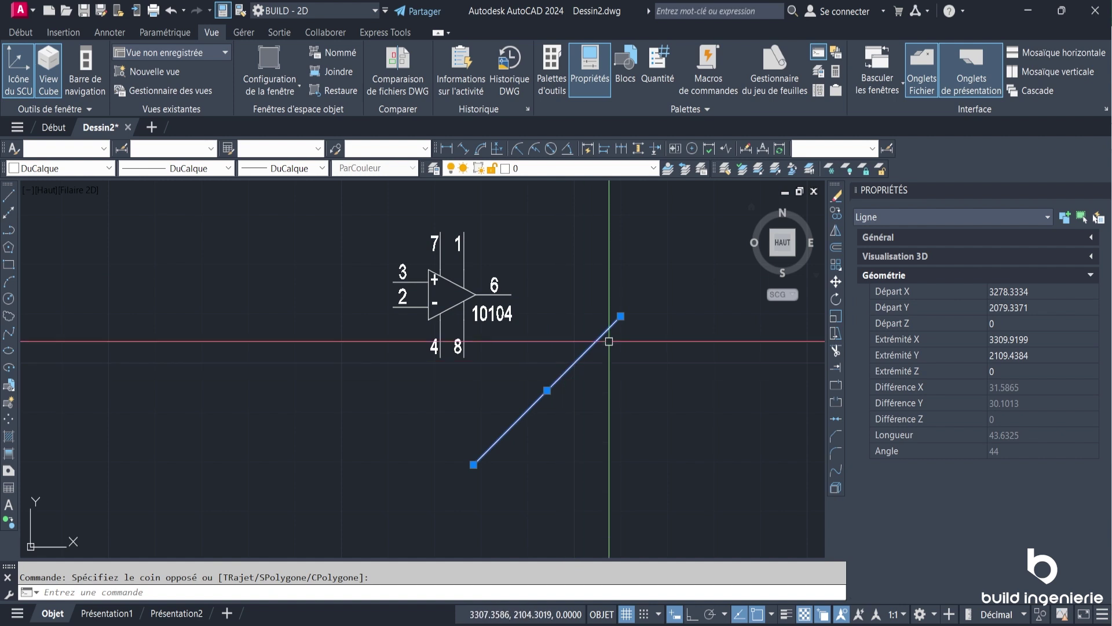
pyautogui.press('Escape')
pyautogui.click(584, 422)
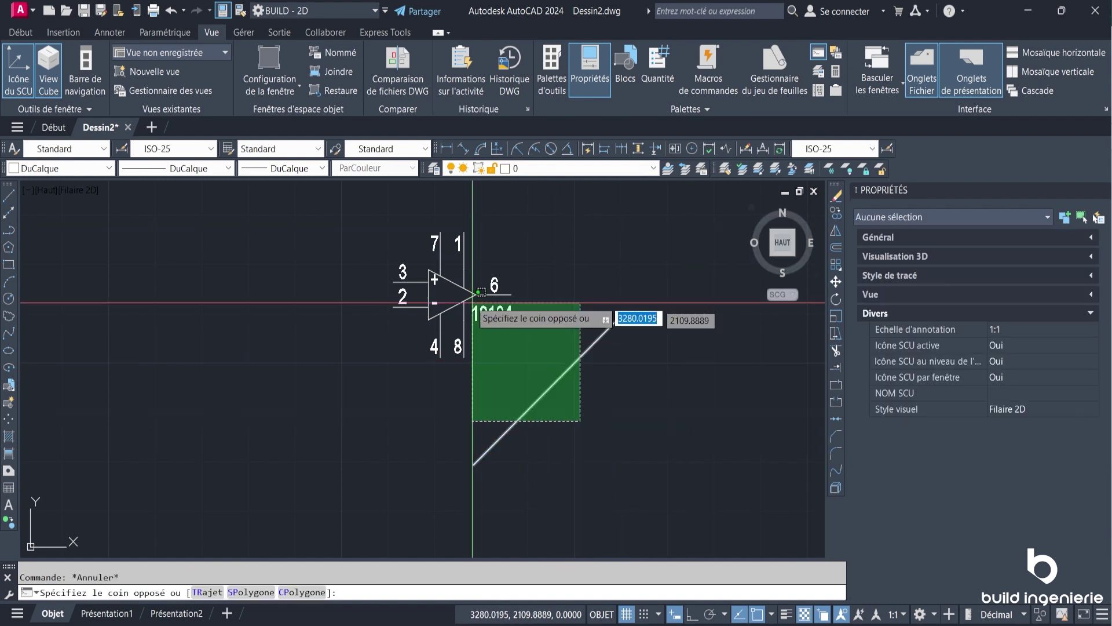
pyautogui.click(469, 292)
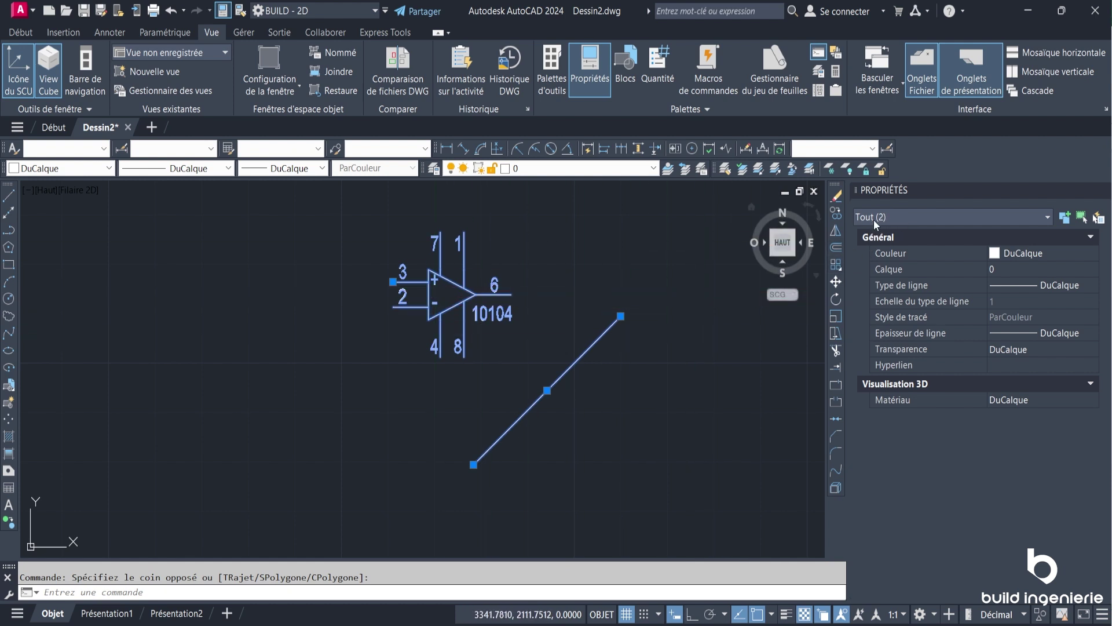
pyautogui.press('Escape')
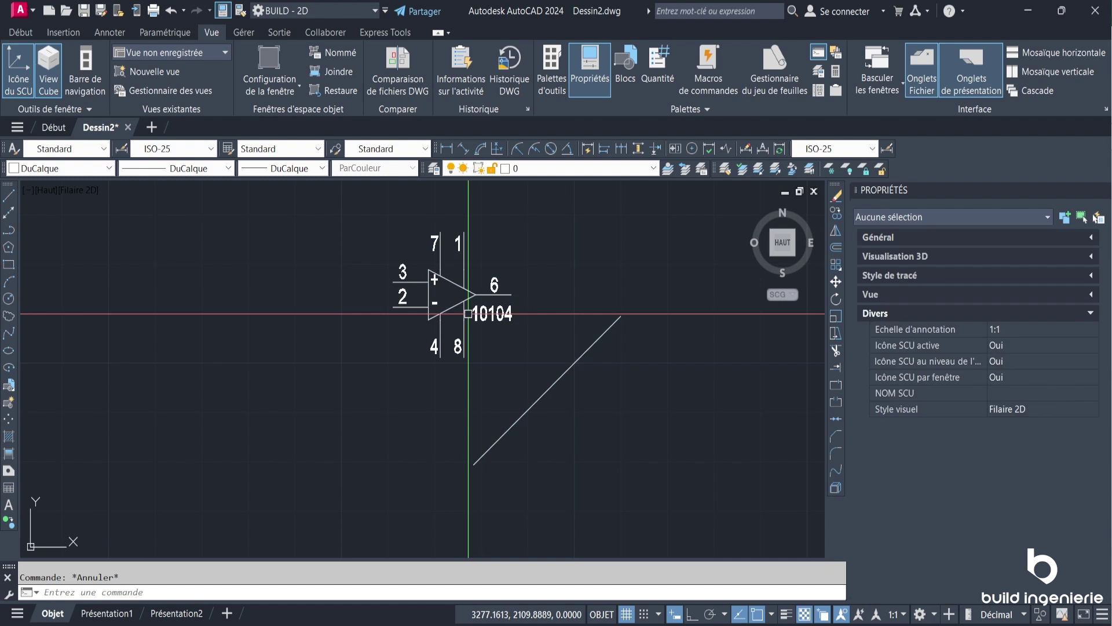
pyautogui.write('c')
# Draw a circle above the diagonal line's upper end and select it
pyautogui.press('Return')
pyautogui.click(629, 240)
pyautogui.click(688, 240)
pyautogui.press('Escape')
pyautogui.moveTo(680, 308); pyautogui.dragTo(638, 339, button='middle')
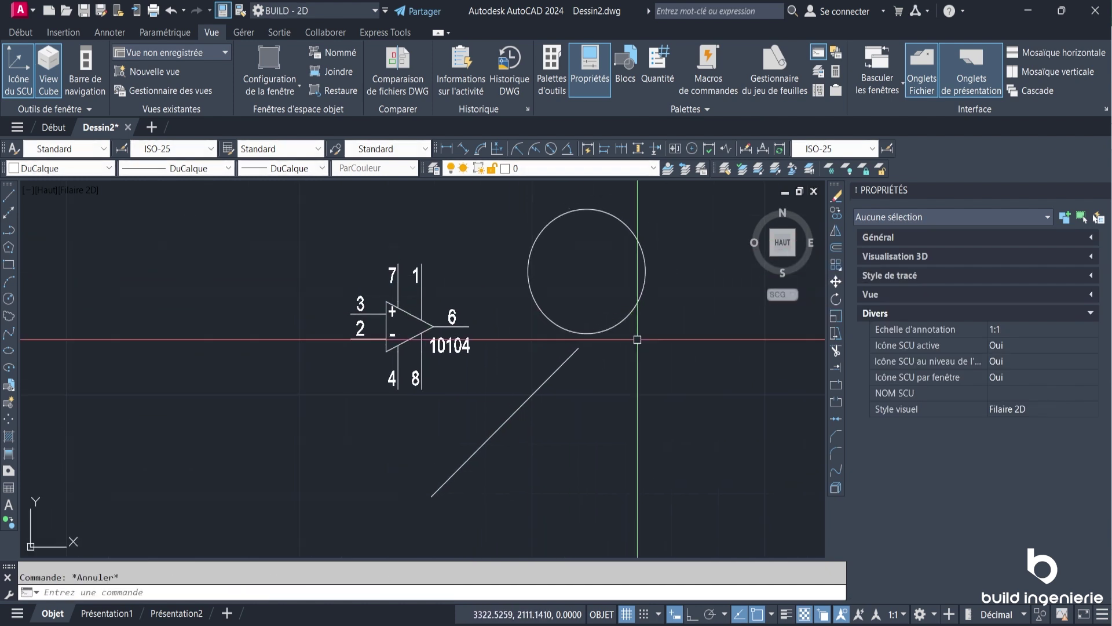
pyautogui.click(641, 251)
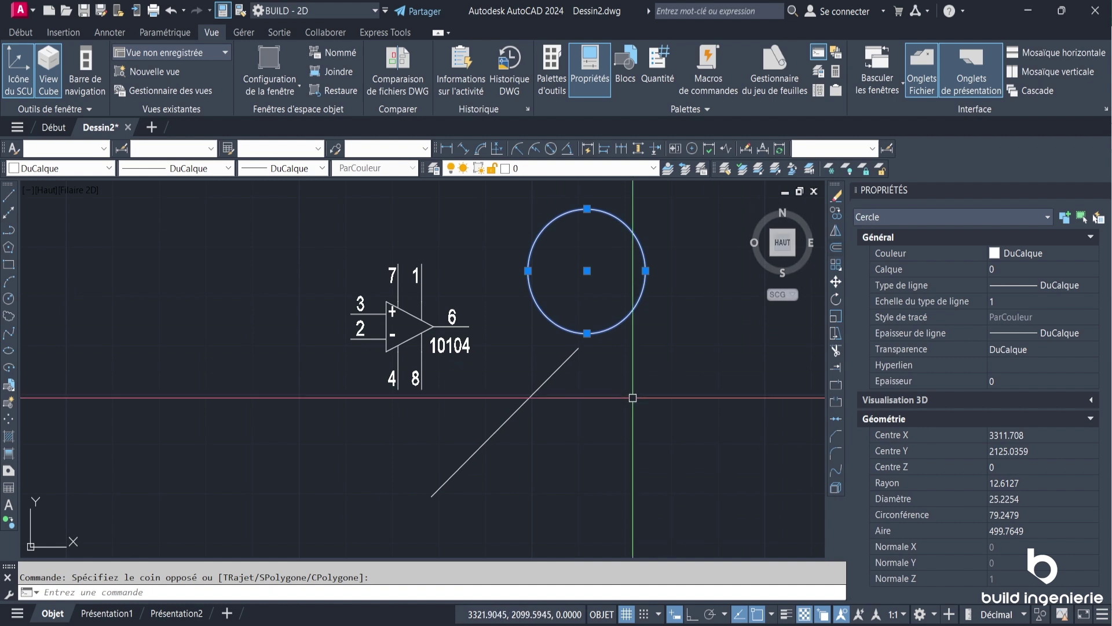
# Crossing-select the line and op-amp block, clear it, then select the 43.6325-long line at 44°
pyautogui.click(634, 392)
pyautogui.click(347, 251)
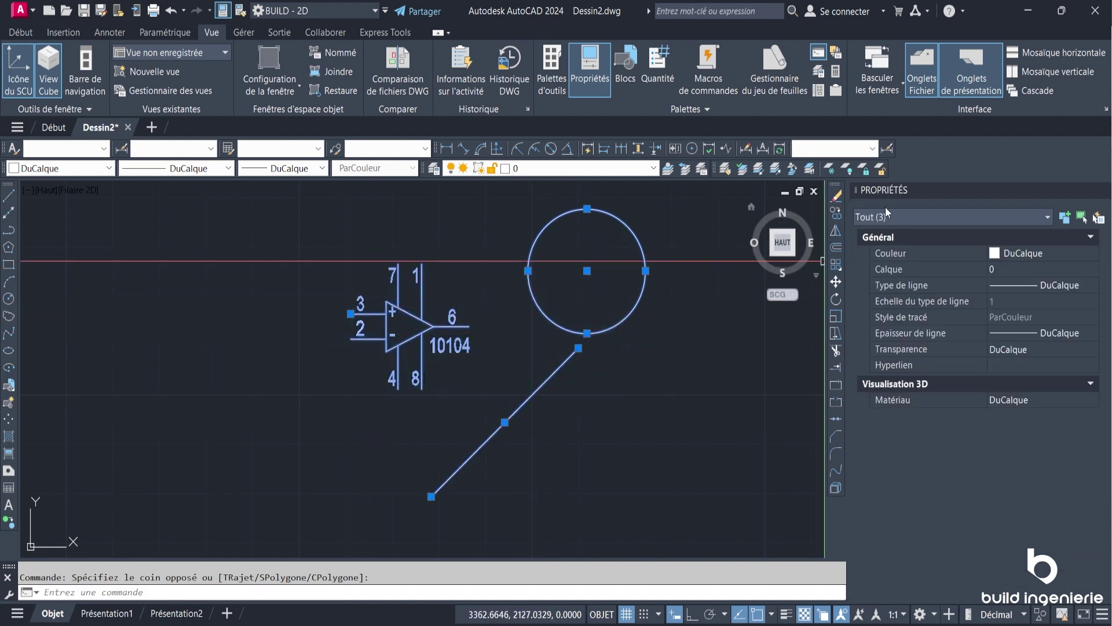
pyautogui.press('Escape')
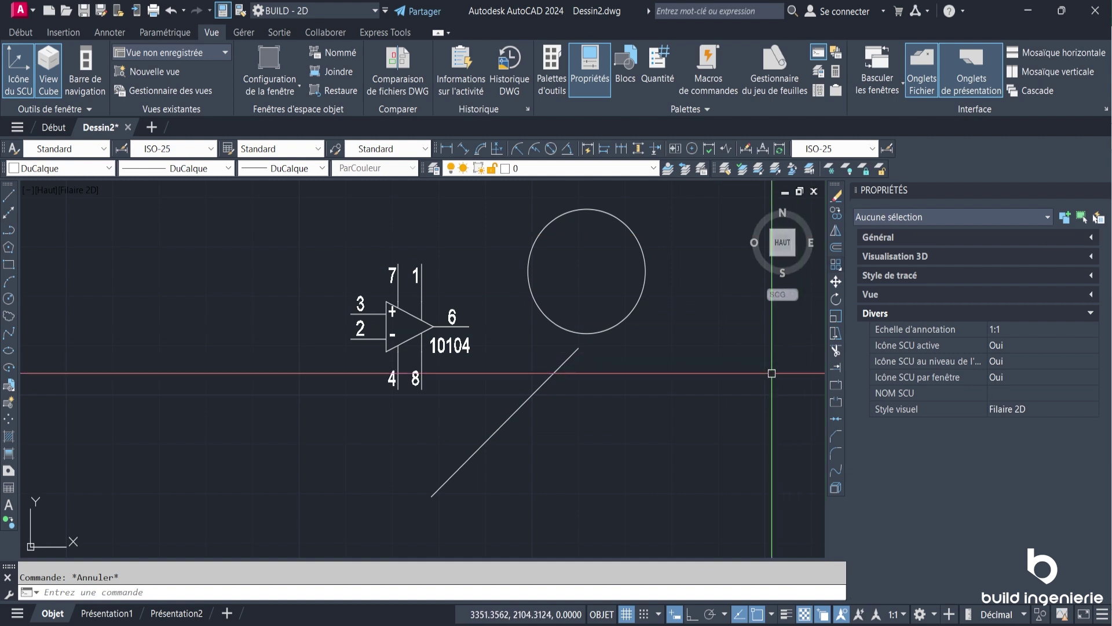
pyautogui.click(570, 420)
pyautogui.click(489, 346)
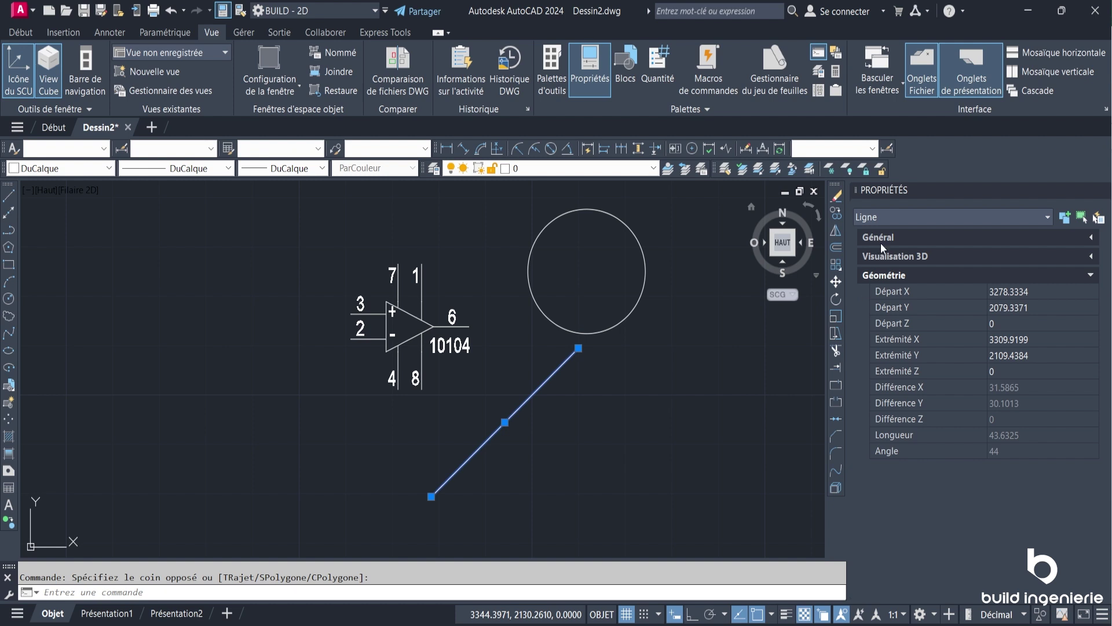
# Toggle the line's Général, Visualisation 3D and Géométrie groups until all are collapsed, then deselect
pyautogui.click(1092, 237)
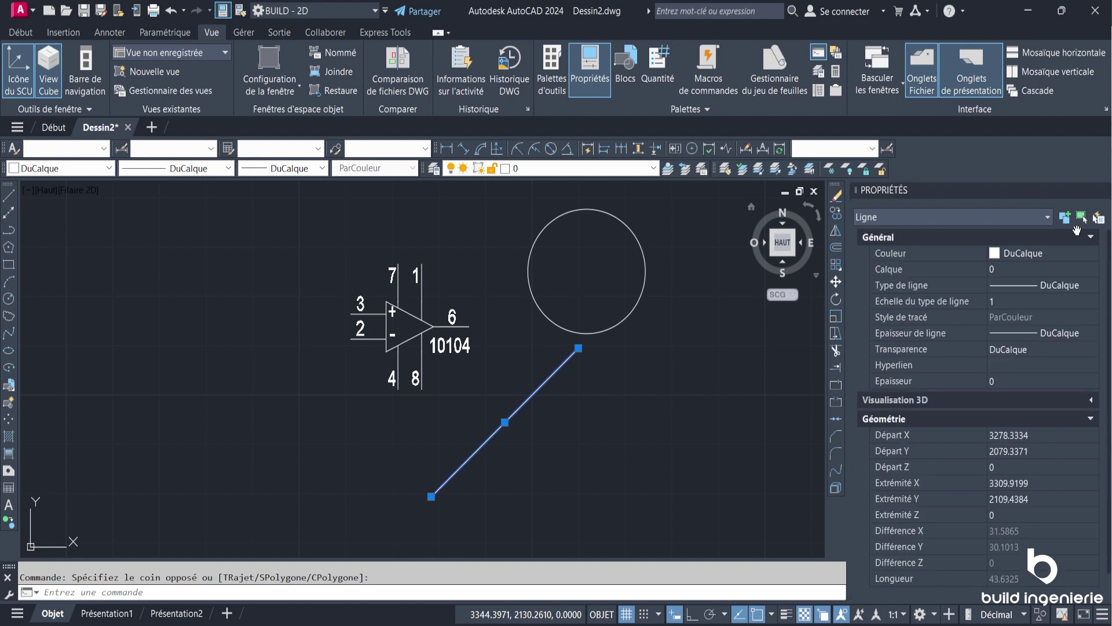
pyautogui.click(1092, 237)
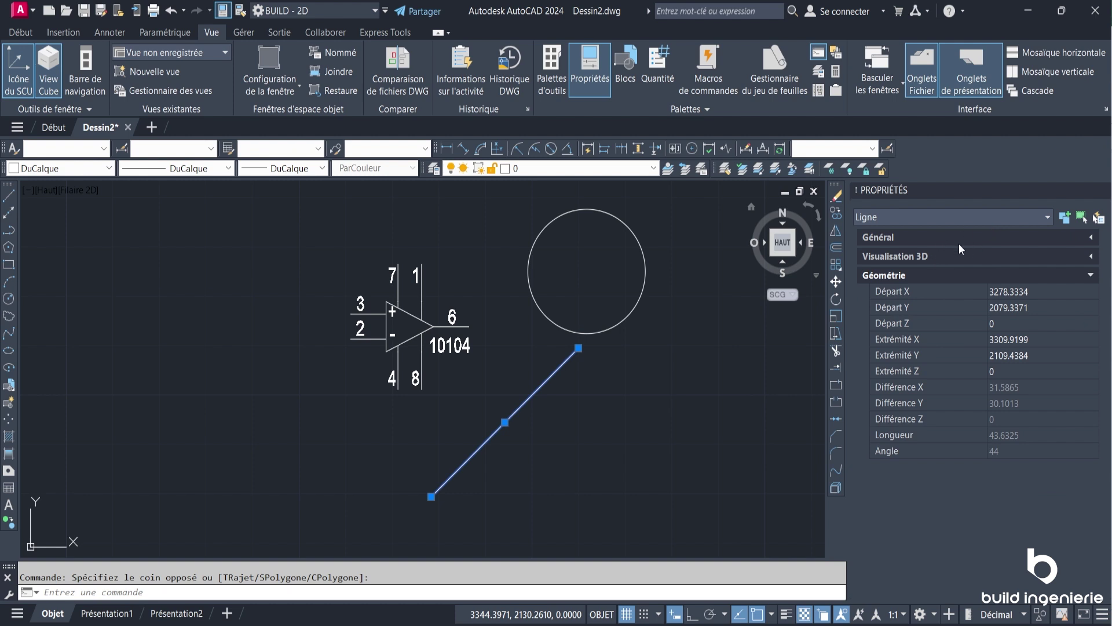
pyautogui.click(1091, 256)
pyautogui.click(1092, 256)
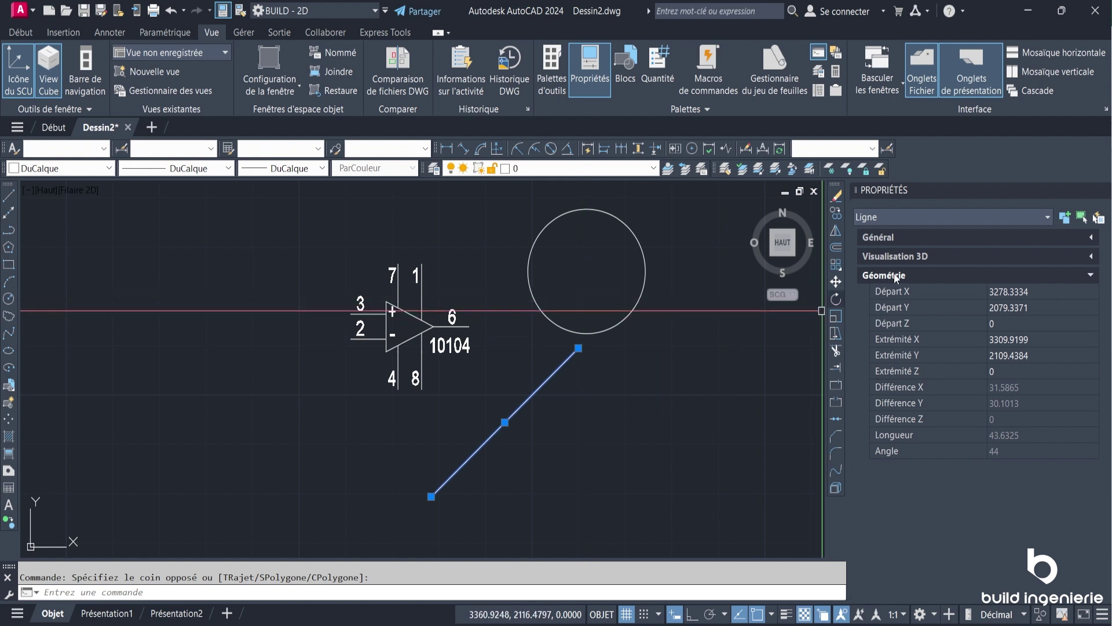
pyautogui.click(1091, 256)
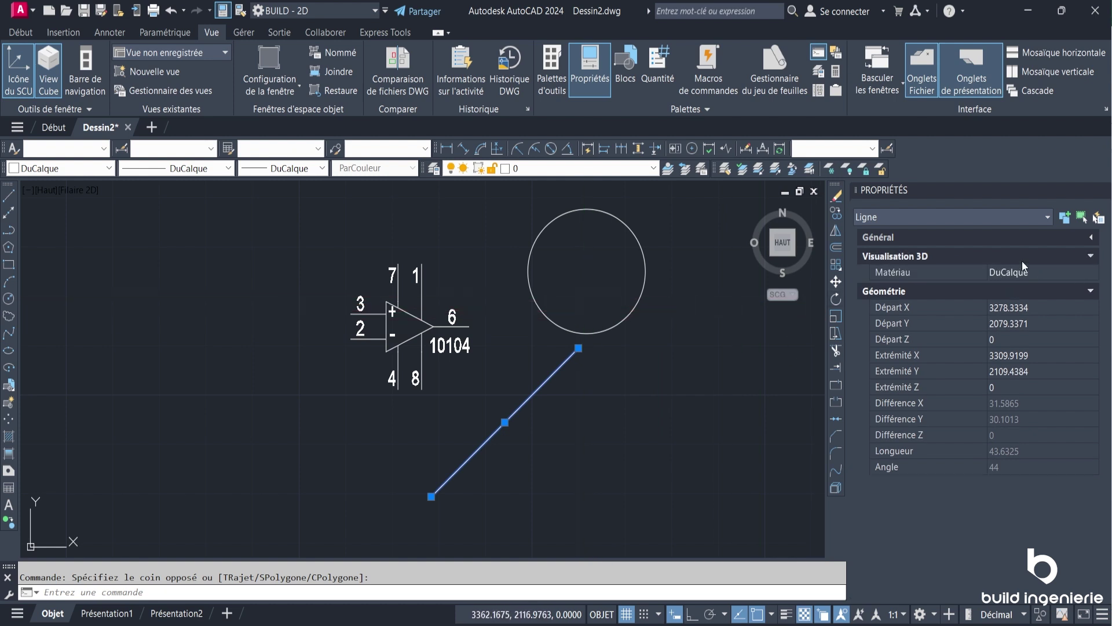
pyautogui.click(1091, 291)
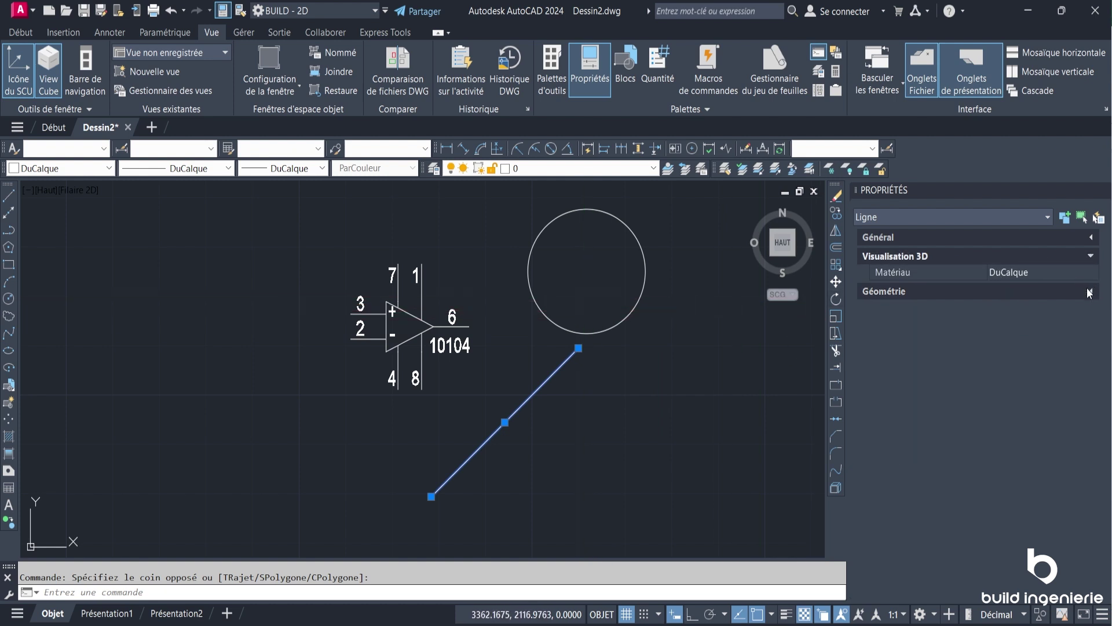
pyautogui.click(1091, 256)
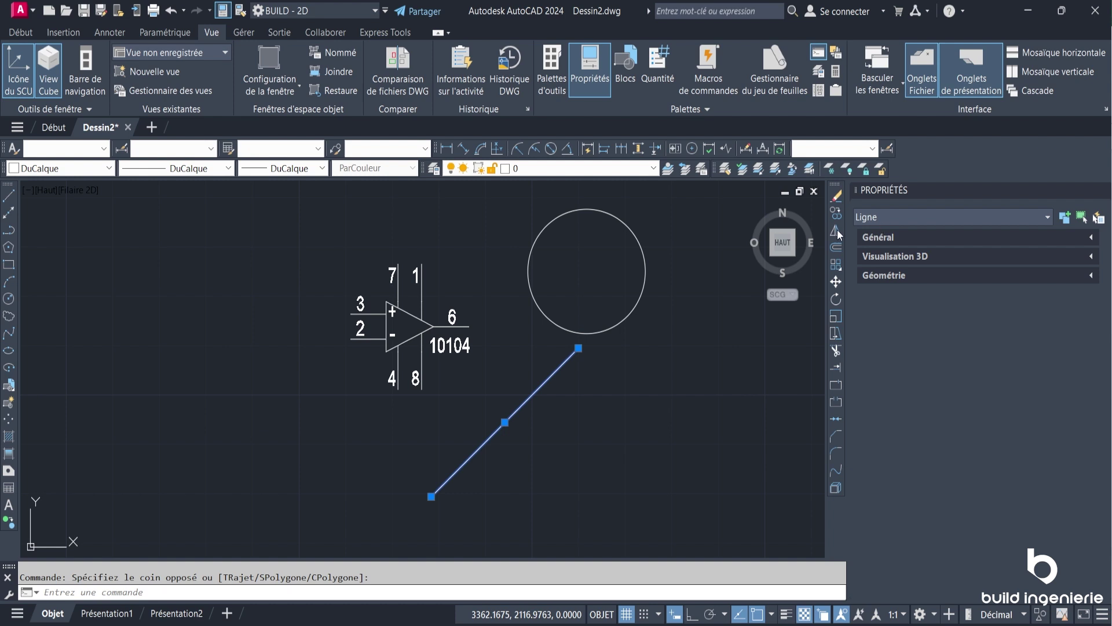
pyautogui.press('Escape')
# Select the circle, collapse its Général and Géométrie groups, then deselect it
pyautogui.moveTo(665, 243); pyautogui.dragTo(640, 281, button='middle')
pyautogui.click(640, 280)
pyautogui.click(583, 239)
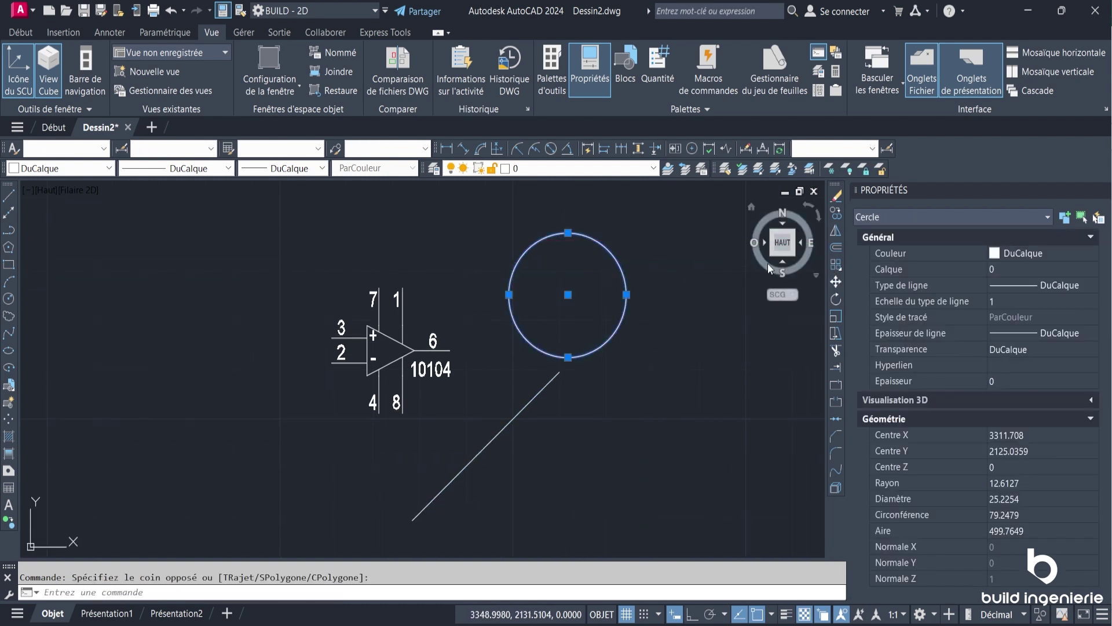
pyautogui.click(1089, 238)
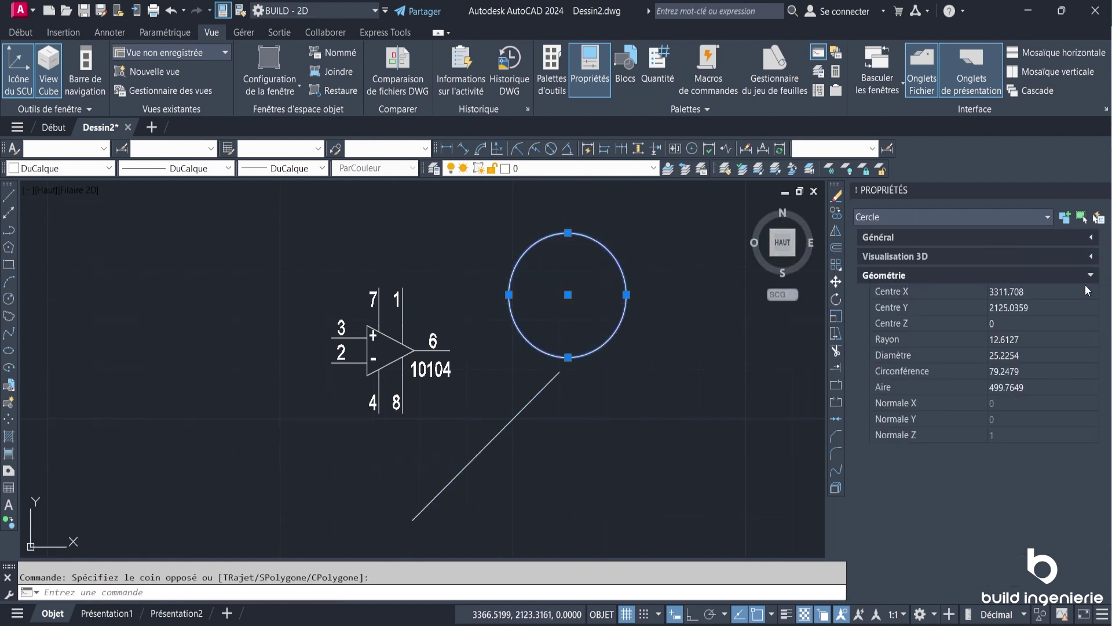
pyautogui.click(1087, 277)
pyautogui.press('Escape')
# Inspect the 10104 Analog IC op-amp block, then reselect the circle
pyautogui.click(409, 293)
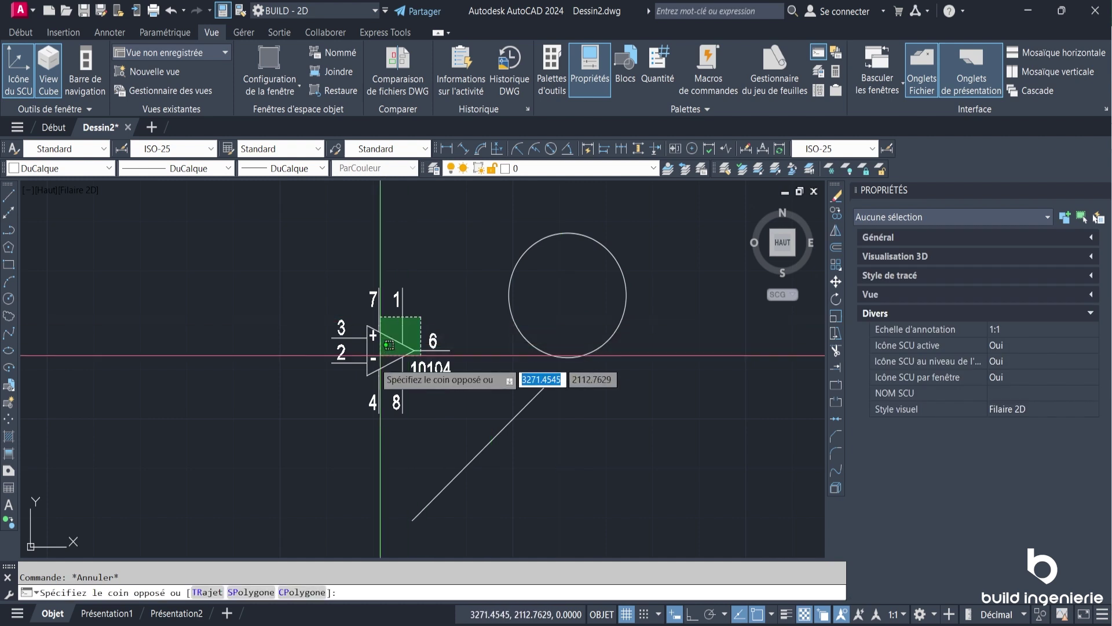
pyautogui.click(372, 368)
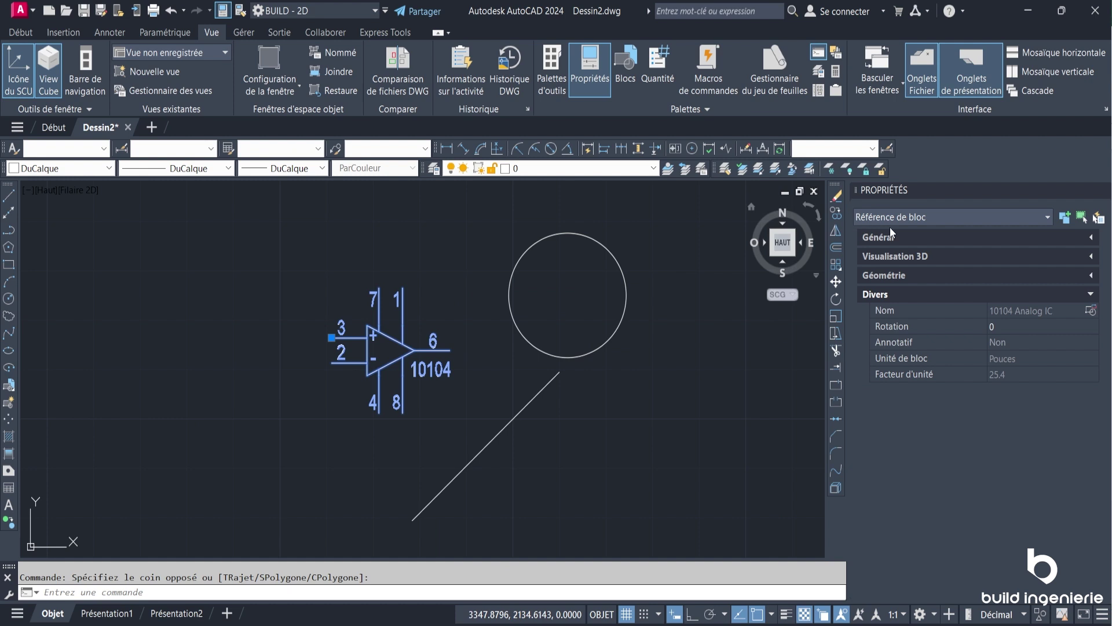
pyautogui.press('Escape')
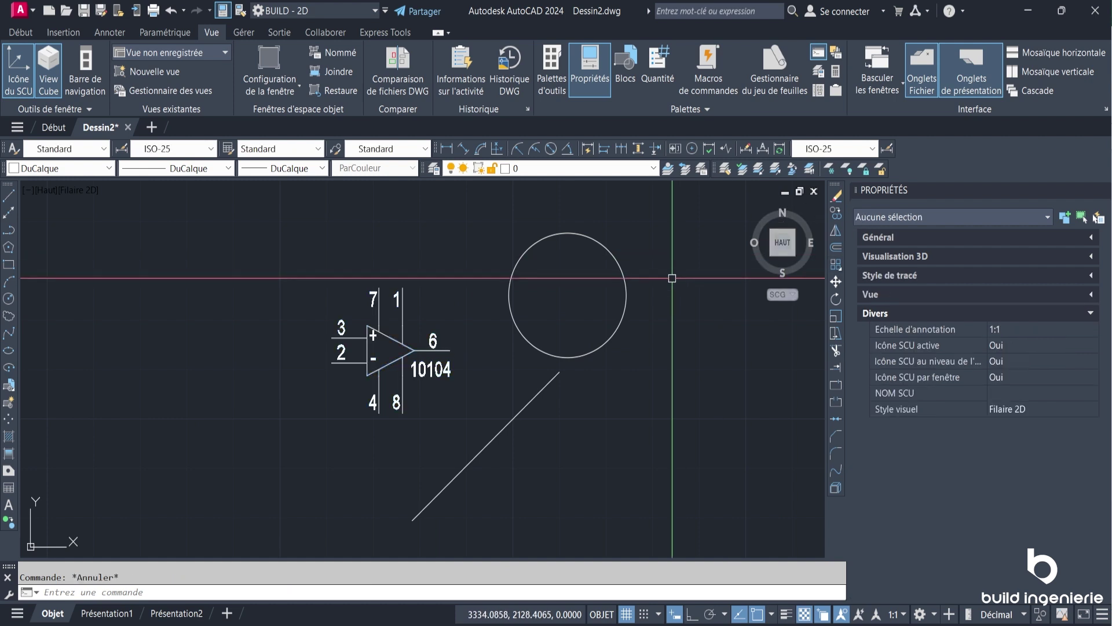
pyautogui.click(660, 284)
pyautogui.click(603, 241)
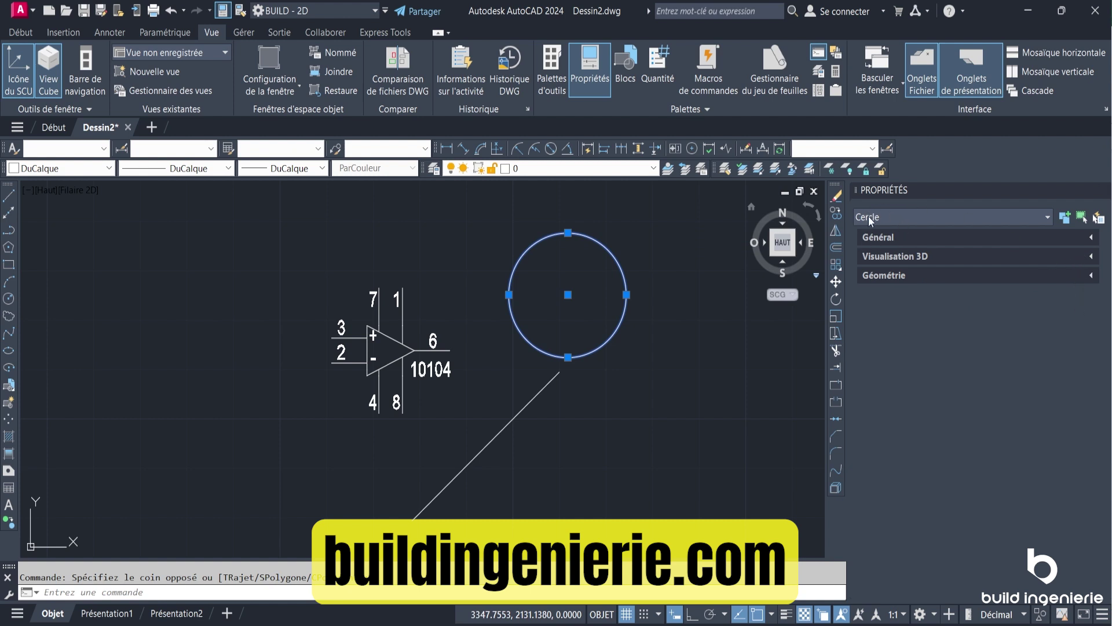
# Draw a three-segment open polyline with PL, about 44.52 units long, below the circle
pyautogui.write('pl')
pyautogui.press('Return')
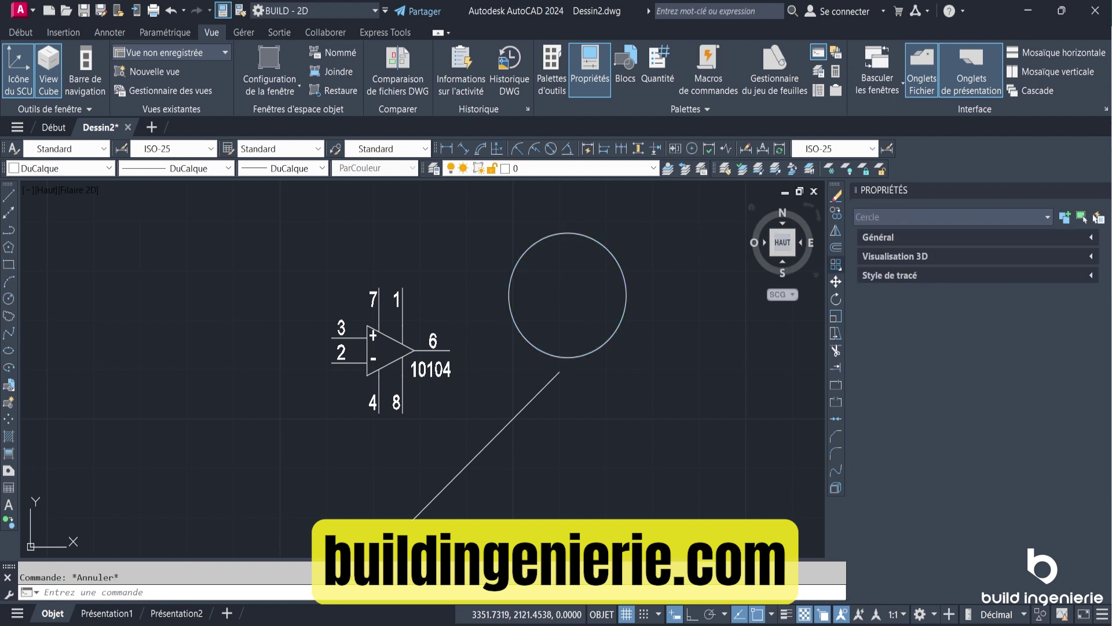
pyautogui.click(570, 417)
pyautogui.click(620, 365)
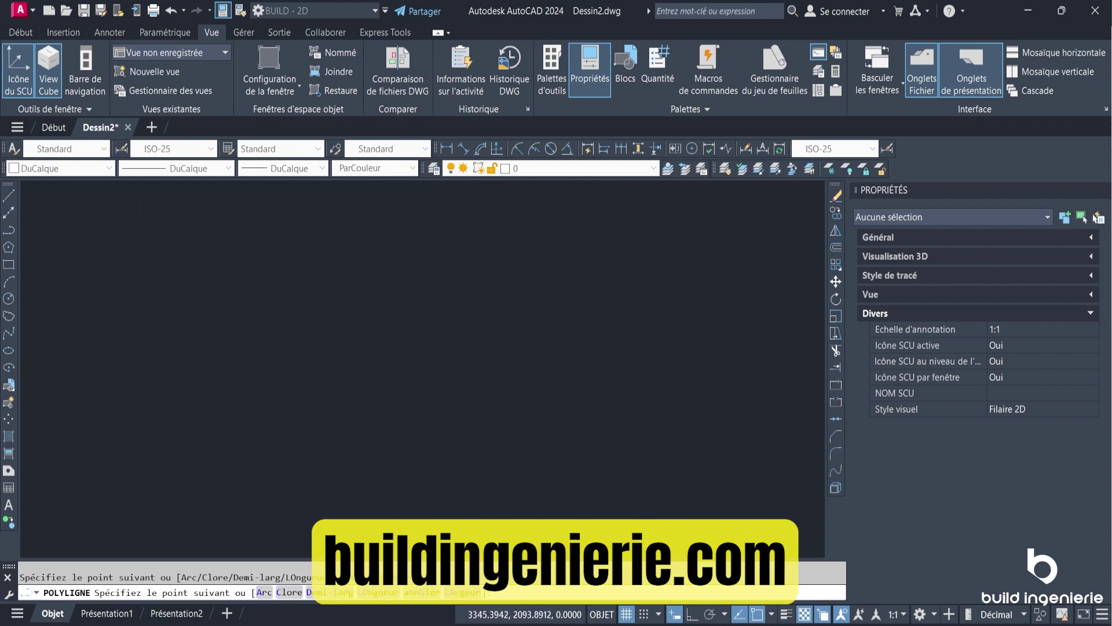
pyautogui.click(693, 398)
pyautogui.click(724, 449)
pyautogui.press('Return')
# Select the polyline, collapse its Général and Visualisation 3D groups, then deselect
pyautogui.click(656, 381)
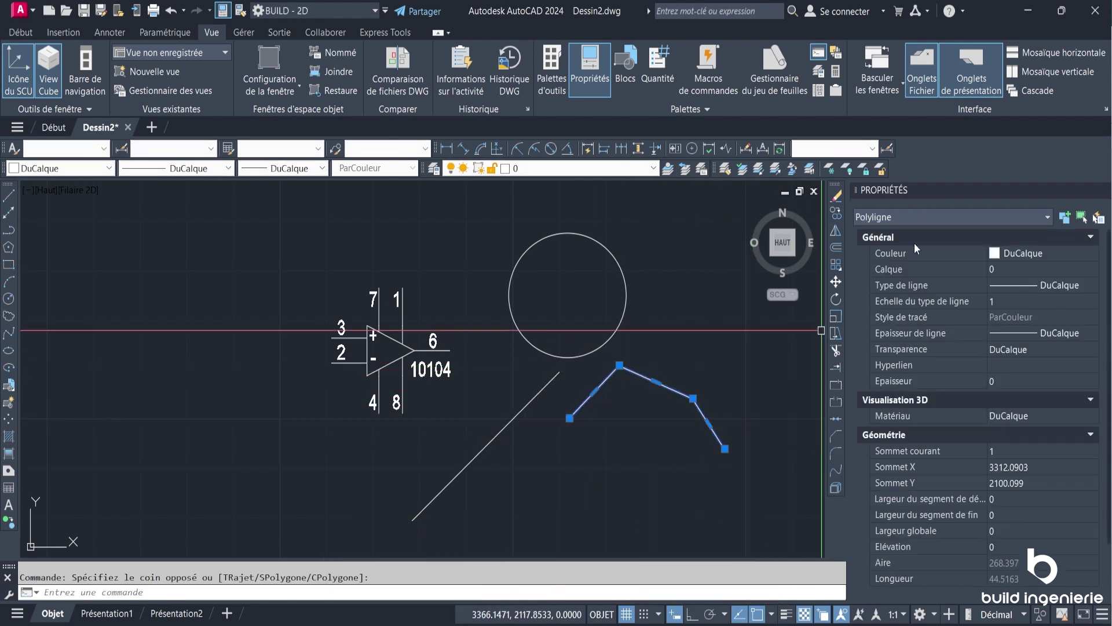
pyautogui.click(1091, 237)
pyautogui.click(1091, 257)
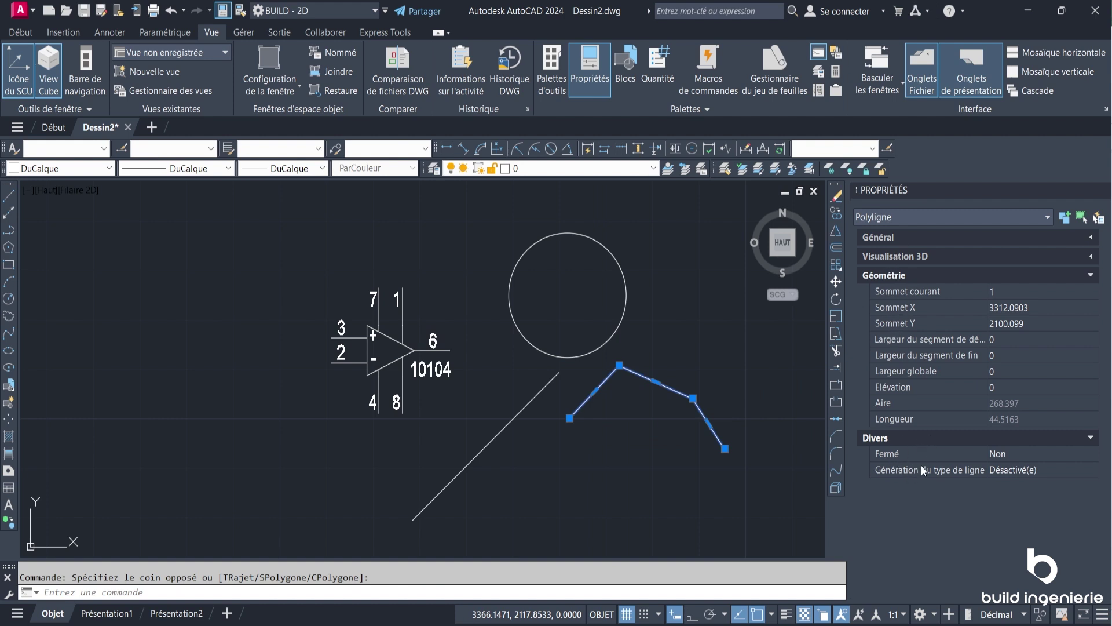
pyautogui.press('Escape')
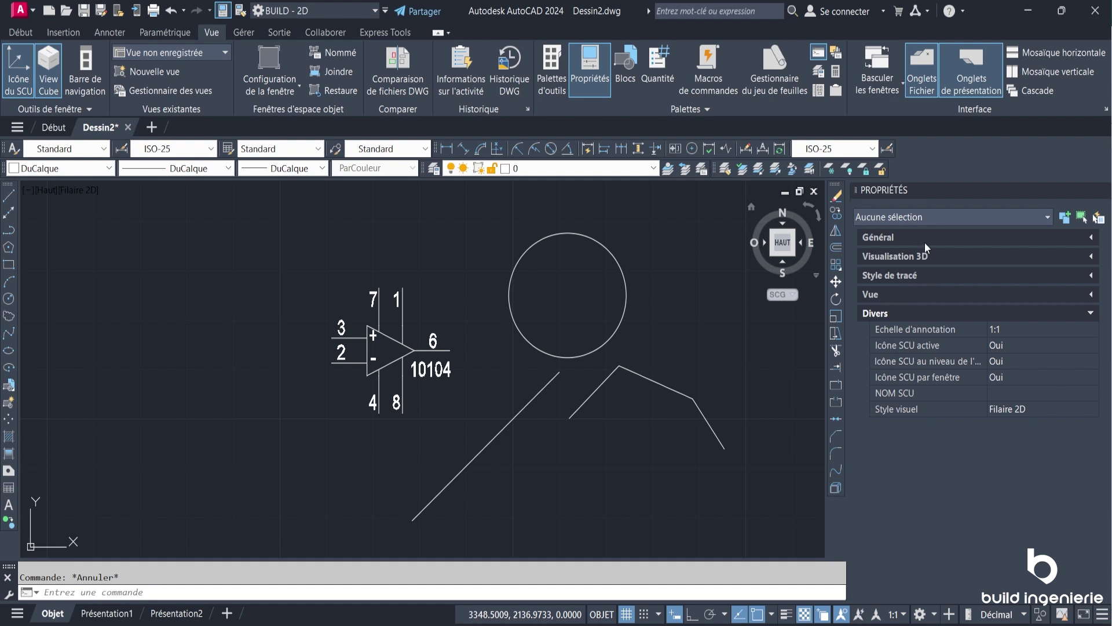
# Select the circle and set its Général Couleur to Rouge
pyautogui.click(620, 266)
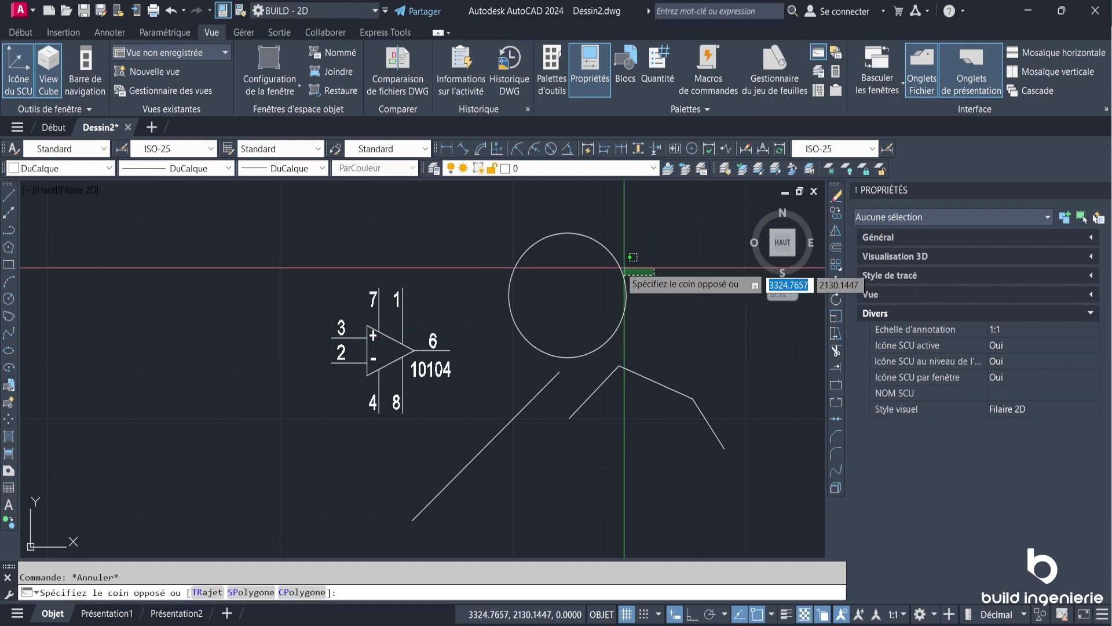
pyautogui.click(586, 292)
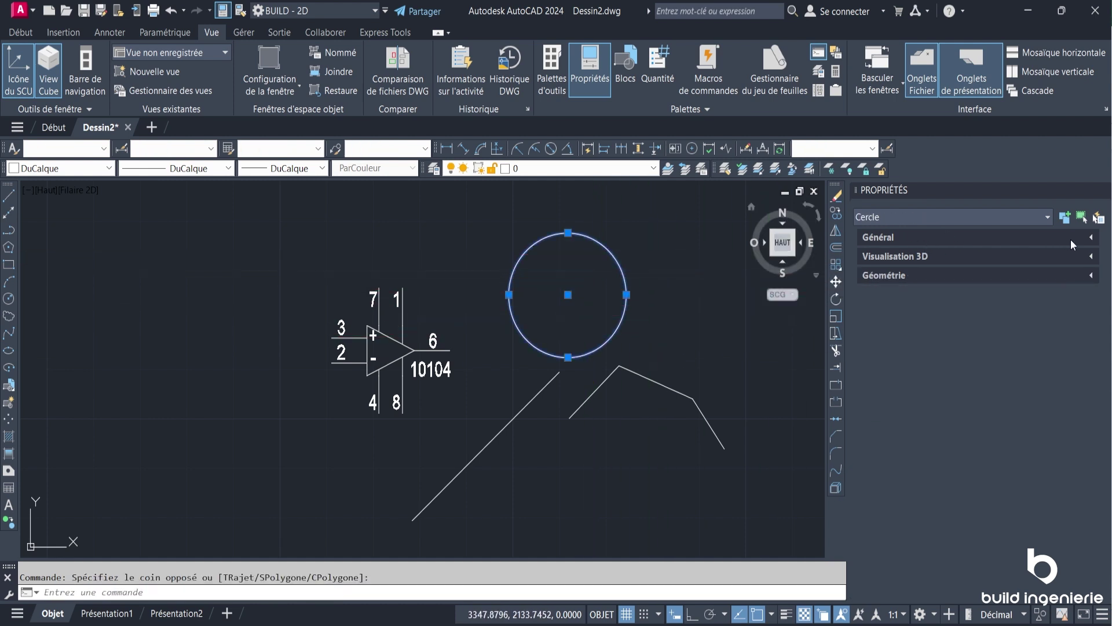
pyautogui.click(1089, 237)
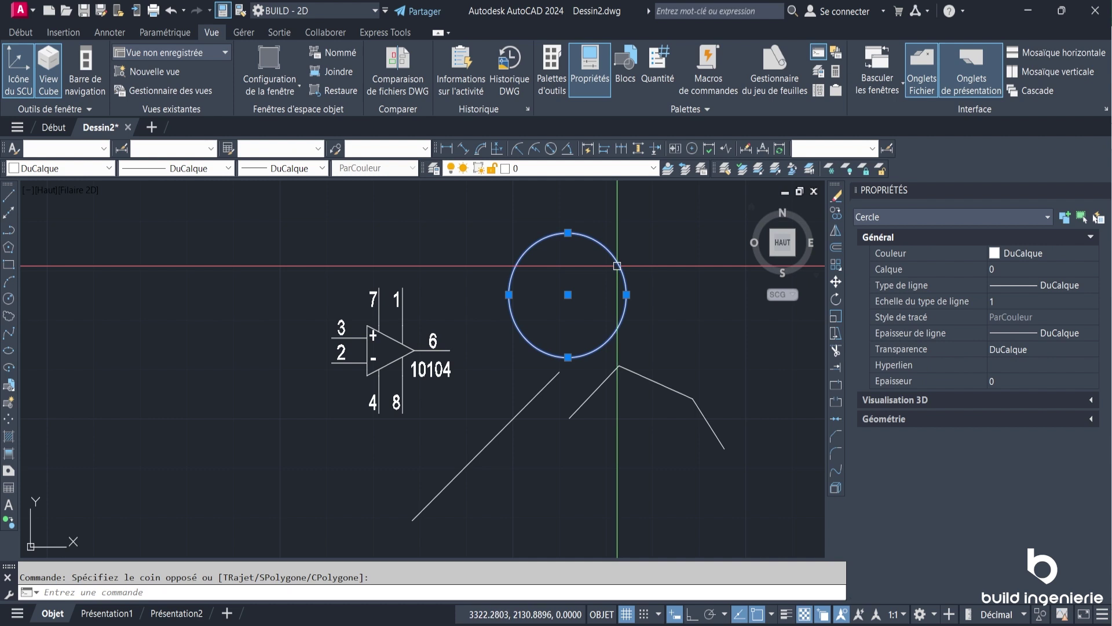
pyautogui.moveTo(891, 252)
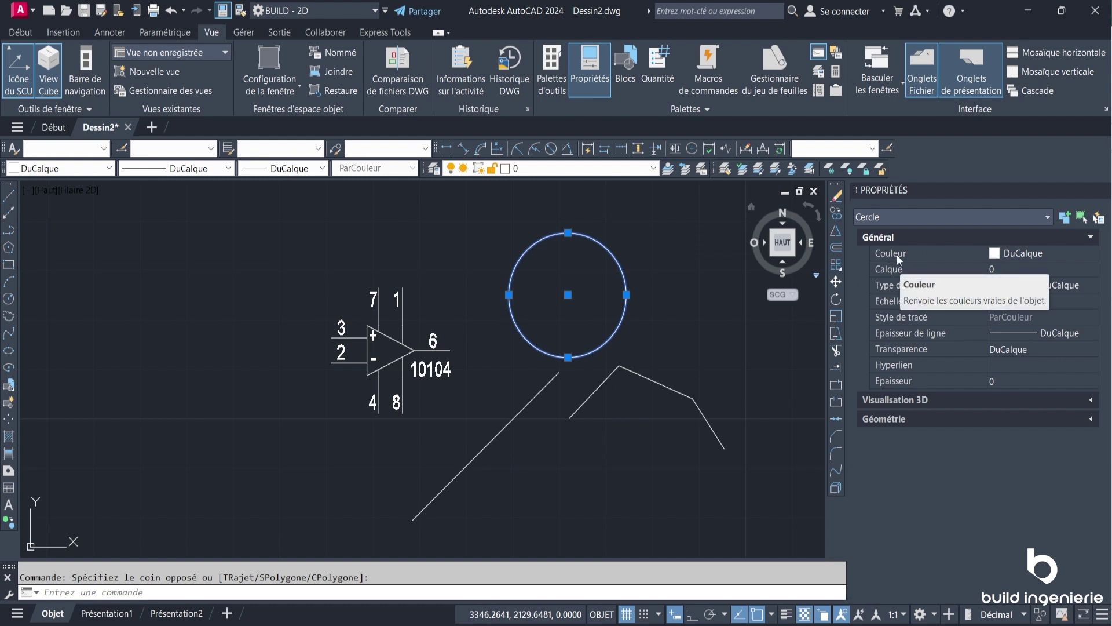
pyautogui.click(1087, 253)
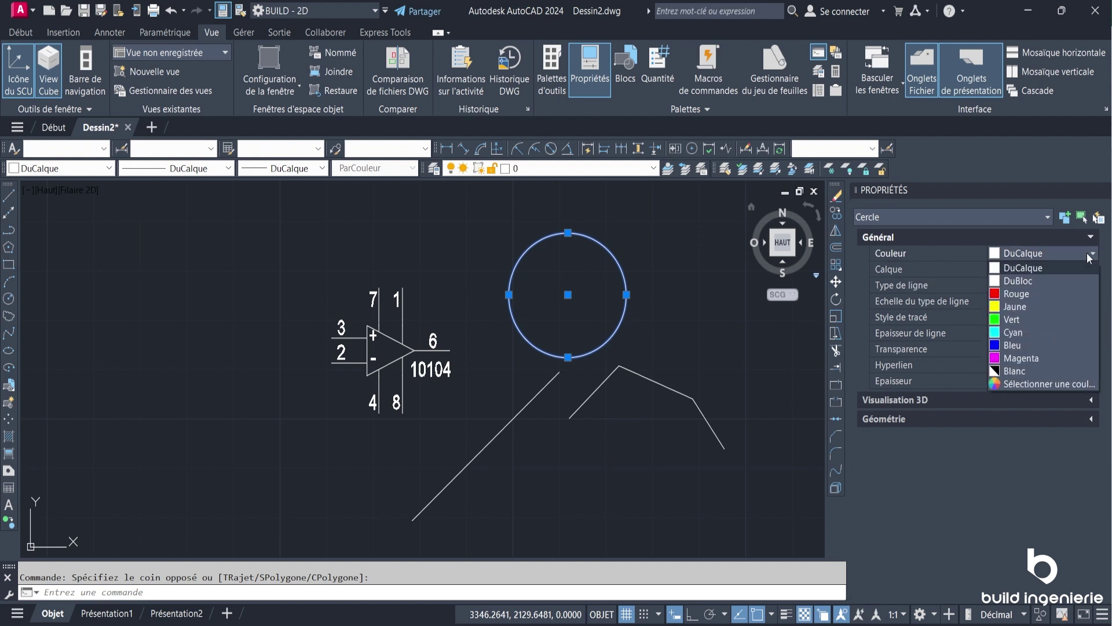
pyautogui.click(1035, 292)
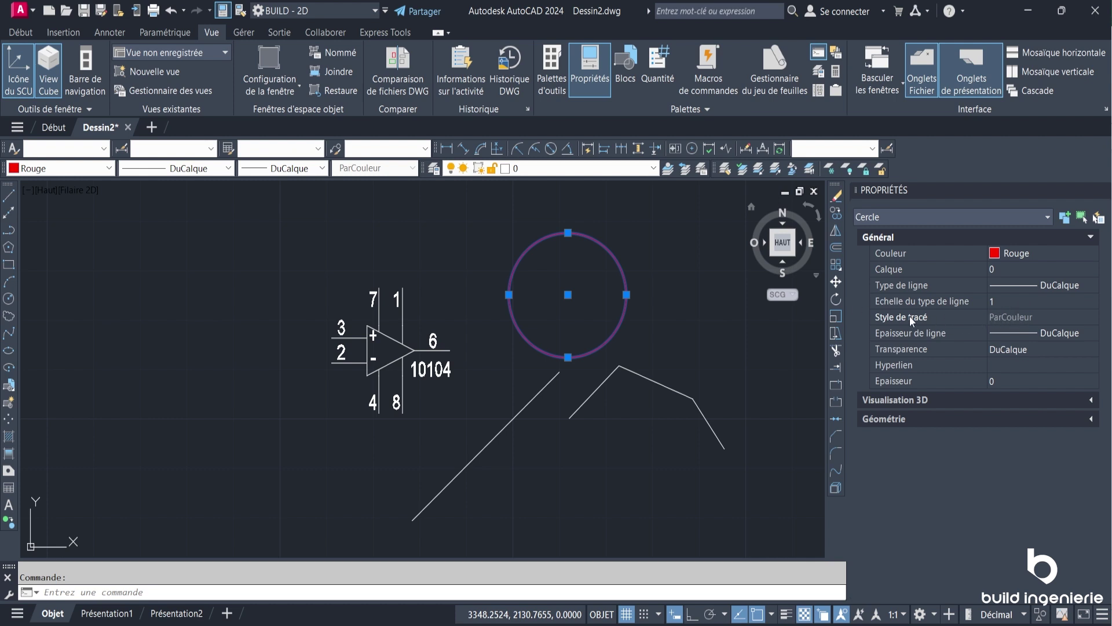
# Show the circle's Géométrie values, such as centre and radius, then deselect it
pyautogui.click(1092, 418)
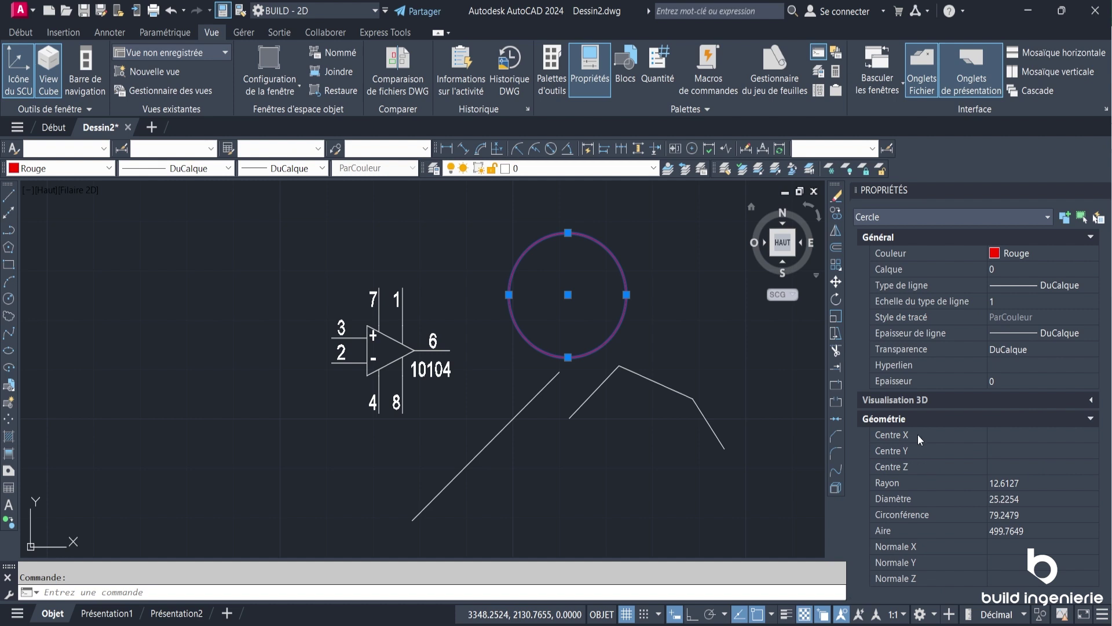
pyautogui.press('Escape')
pyautogui.click(747, 336)
pyautogui.click(623, 290)
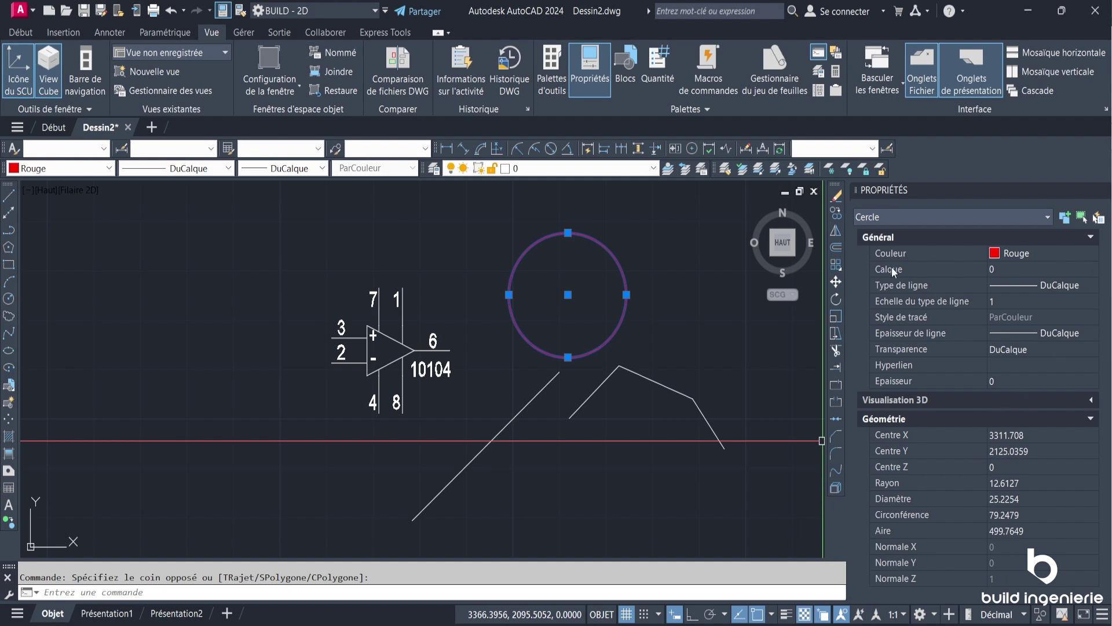
pyautogui.press('Escape')
# Select the diagonal line and review its Géométrie coordinates, length and angle, then deselect
pyautogui.click(545, 423)
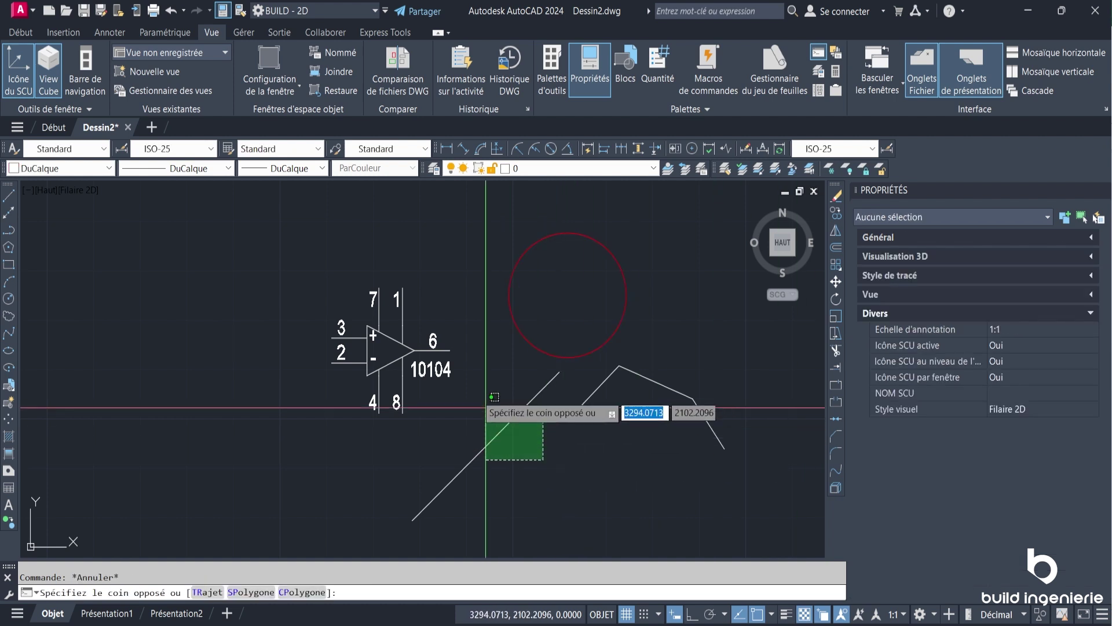
pyautogui.click(481, 453)
pyautogui.click(1089, 276)
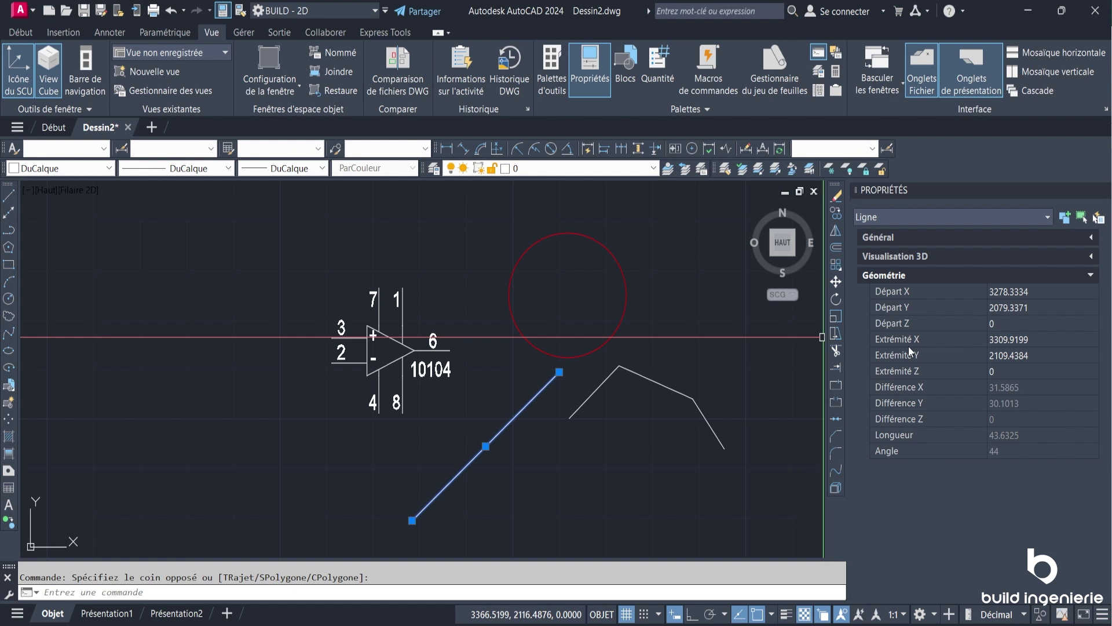
pyautogui.press('Escape')
# Place a point with POI and set its Position X and Y to 0
pyautogui.write('poi')
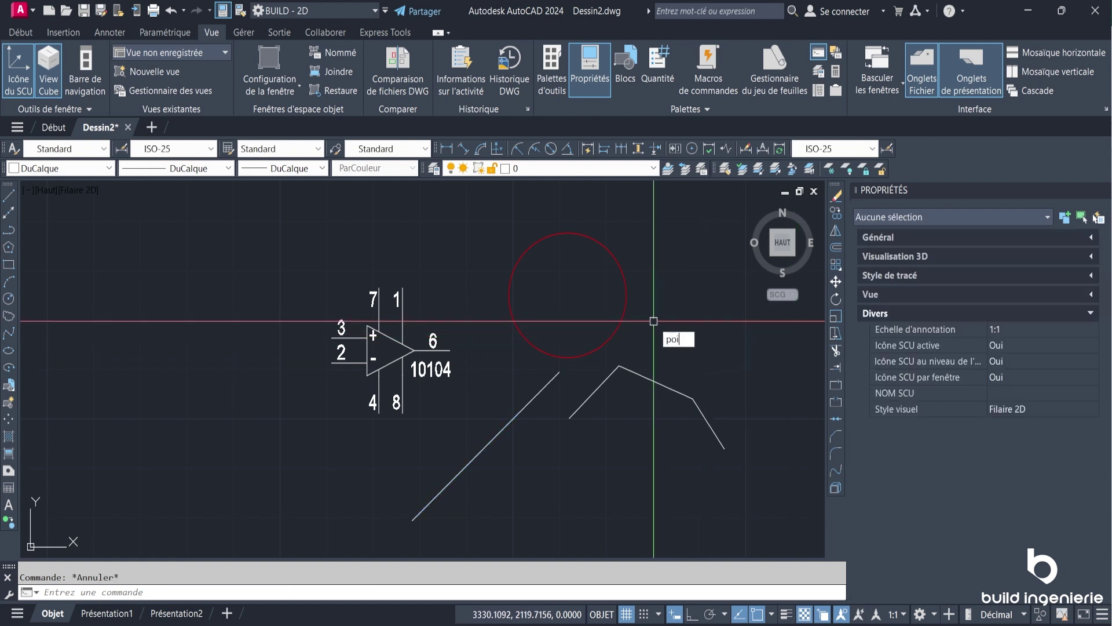
pyautogui.press('Return')
pyautogui.click(667, 333)
pyautogui.click(660, 317)
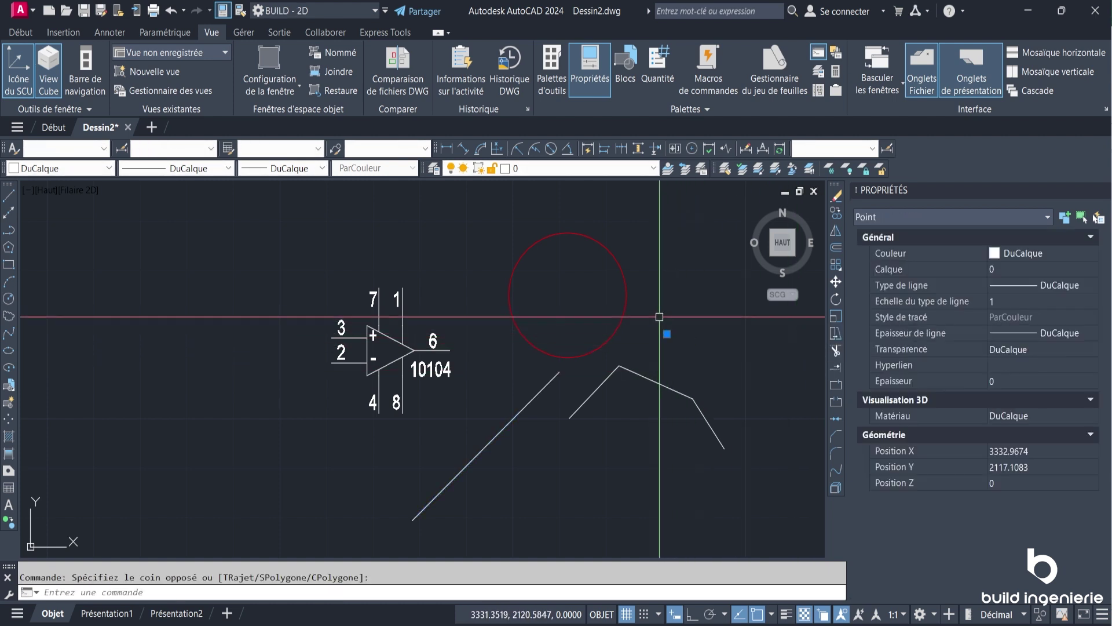
pyautogui.click(1043, 451)
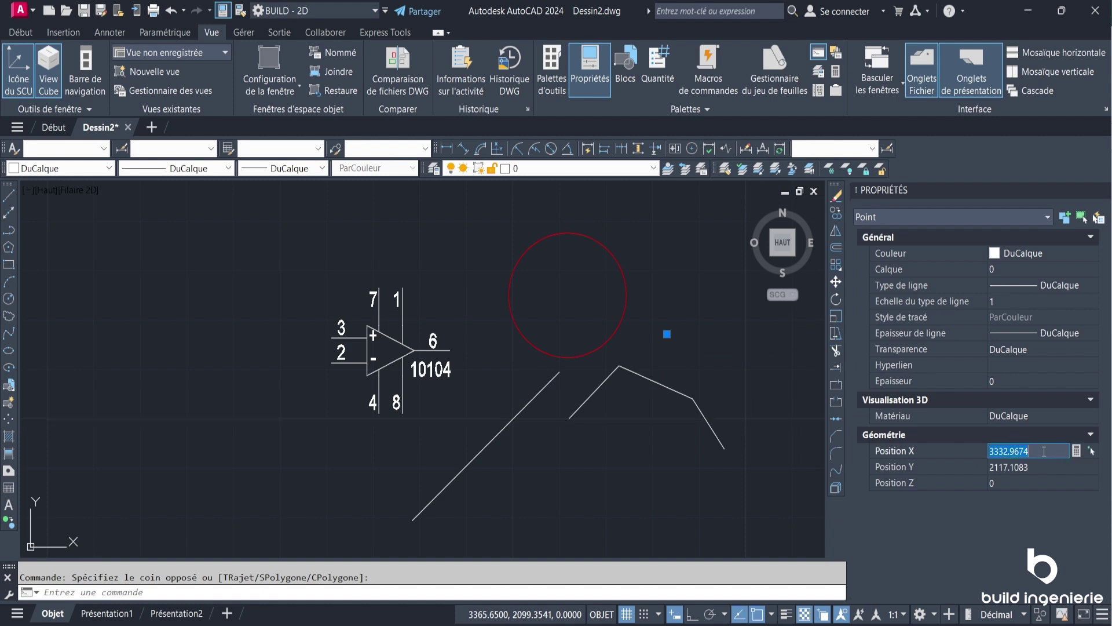
pyautogui.write('0')
pyautogui.click(1043, 467)
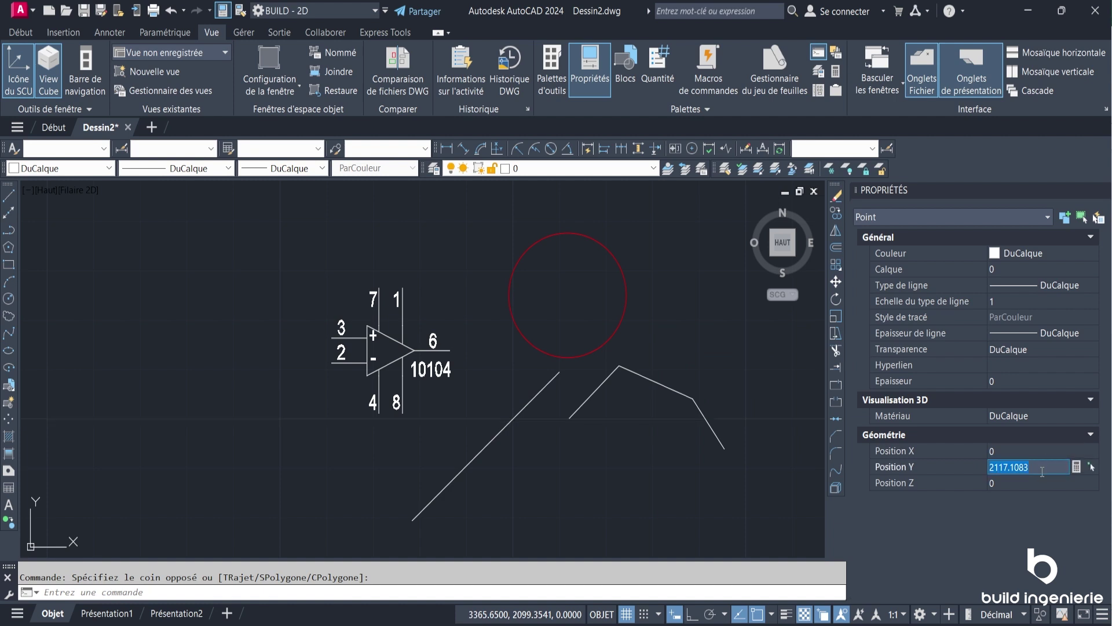
pyautogui.write('0')
pyautogui.press('Return')
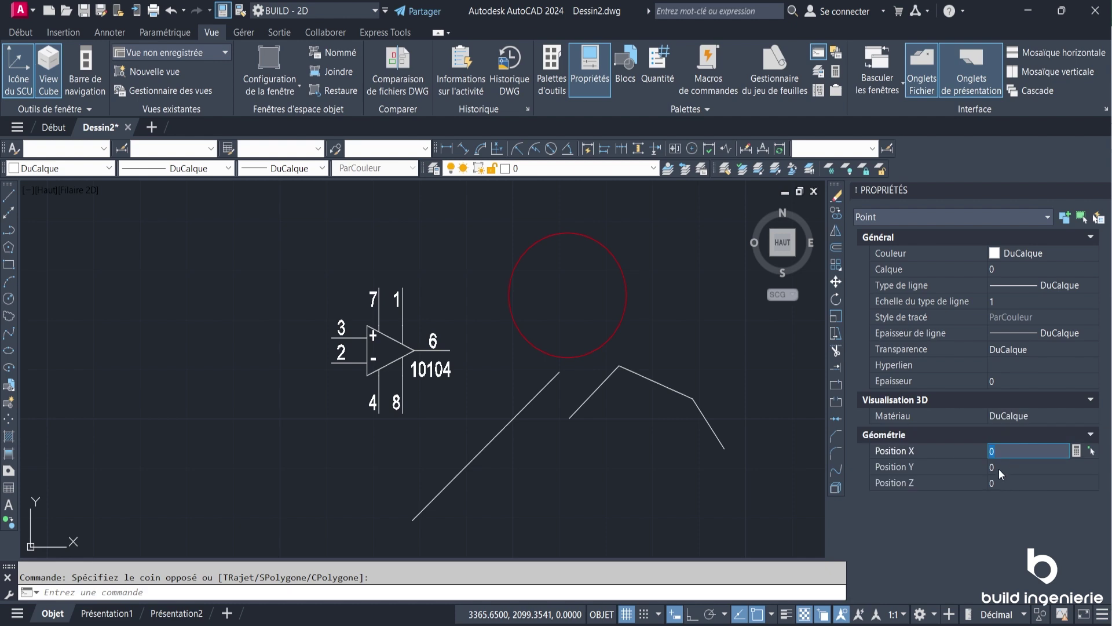
pyautogui.press('Return')
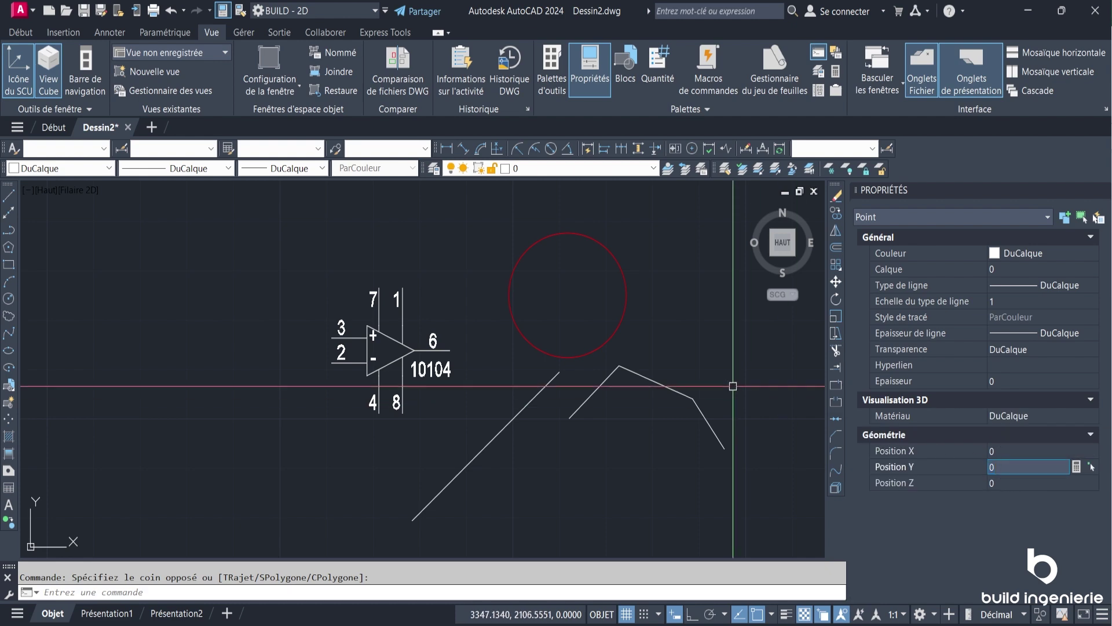
# Zoom to the origin, erase the point there, and zoom back to the whole drawing
pyautogui.scroll(5, 733, 384)
pyautogui.scroll(10, 607, 449)
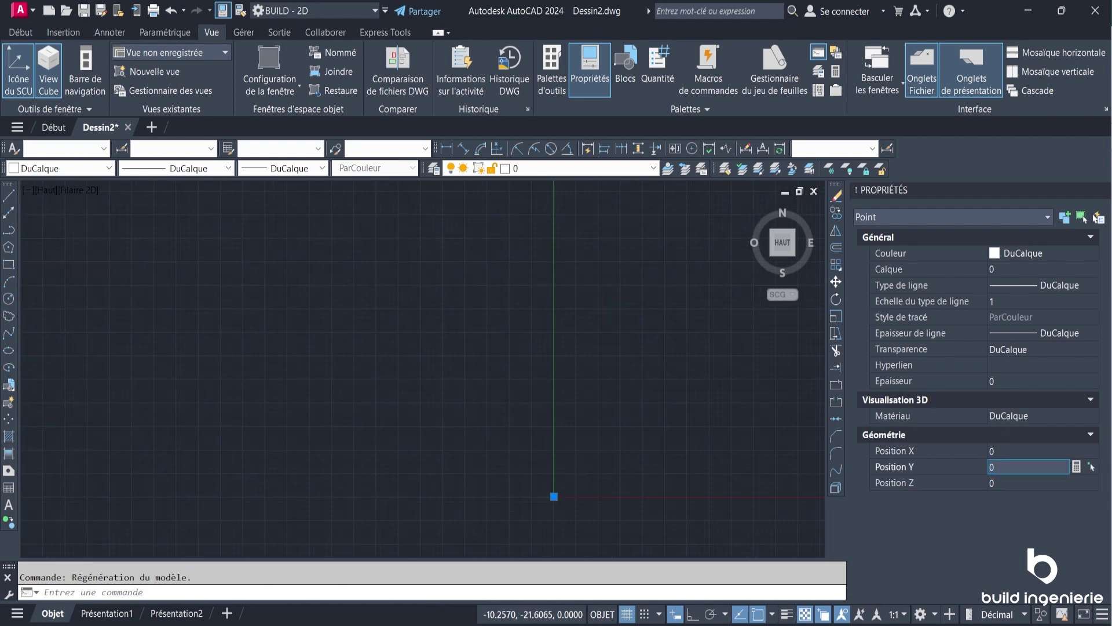
pyautogui.scroll(-5, 541, 446)
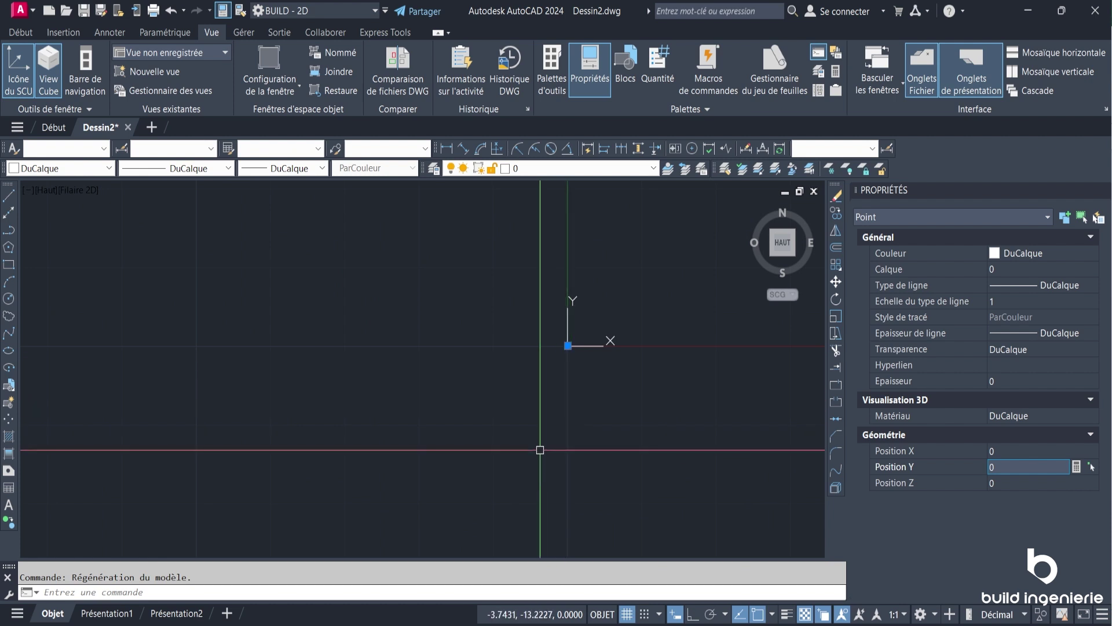
pyautogui.scroll(-4, 582, 423)
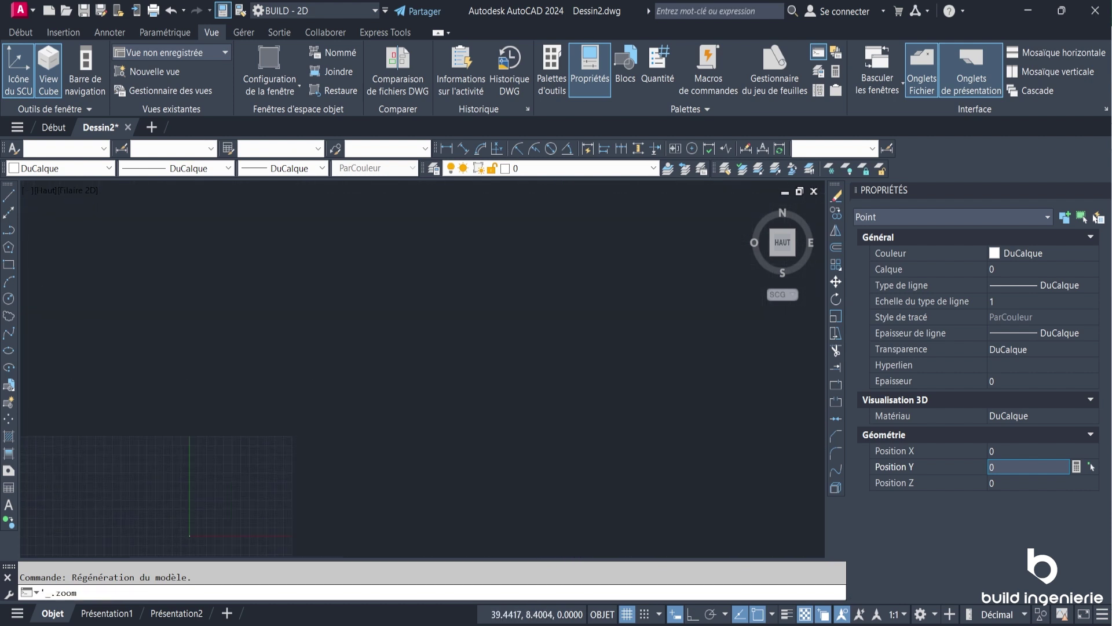
pyautogui.middleClick(606, 350)
pyautogui.click(505, 380)
pyautogui.click(565, 418)
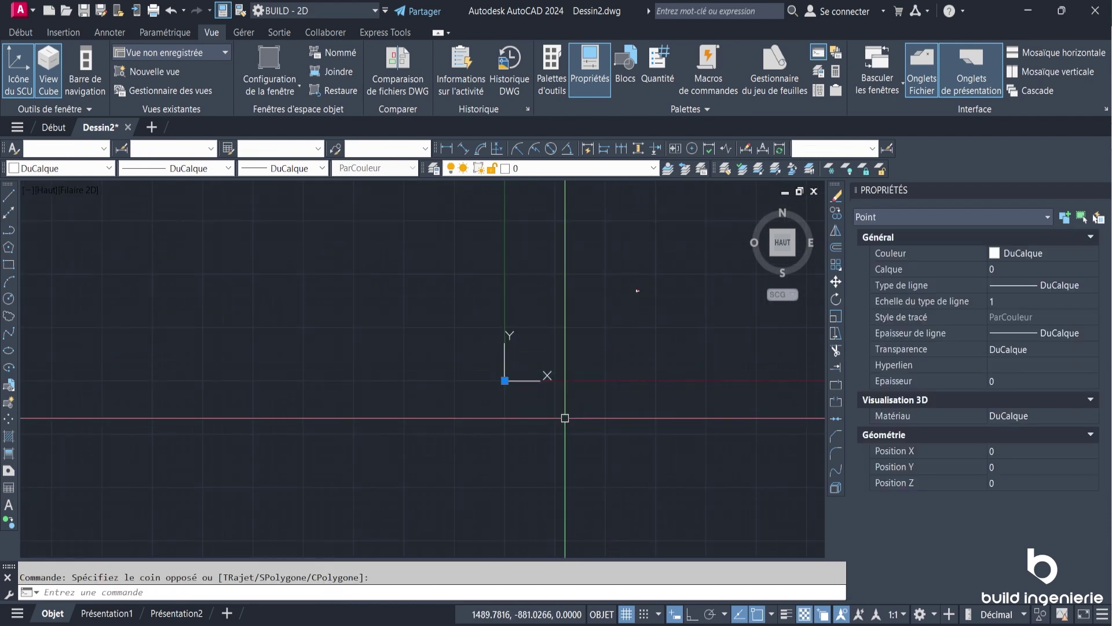
pyautogui.press('Escape')
pyautogui.middleClick(596, 392)
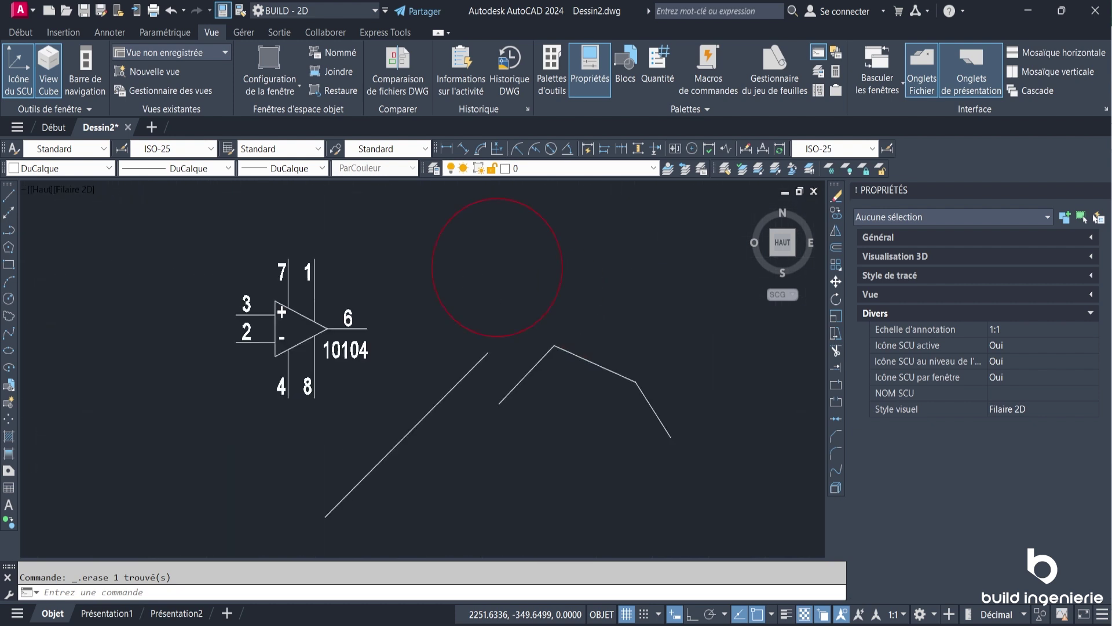
pyautogui.scroll(-4, 586, 305)
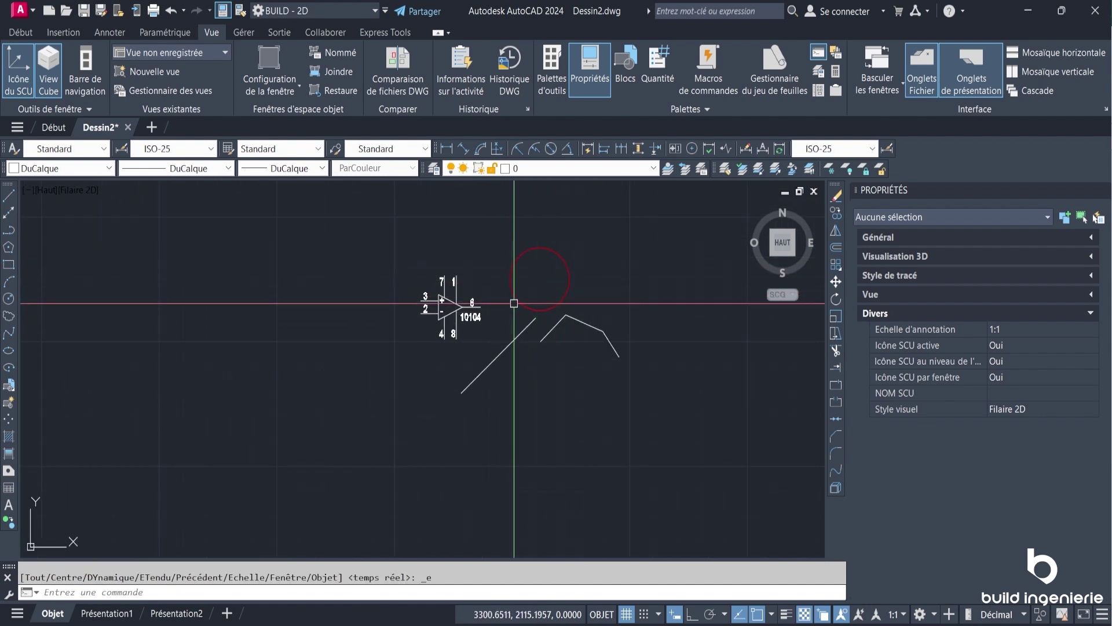
# Select the diagonal line to show its length 43.6325 and 44° angle
pyautogui.click(503, 351)
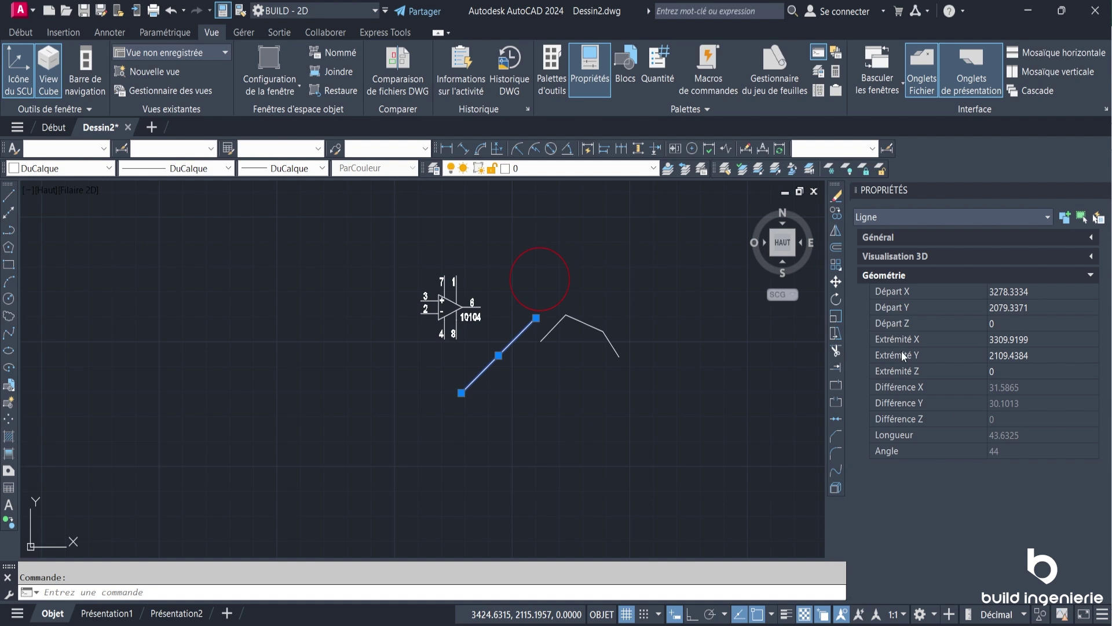
# Stretch the line's upper endpoint twice, ending right so it's 81.7136 long at 2°
pyautogui.scroll(2, 541, 307)
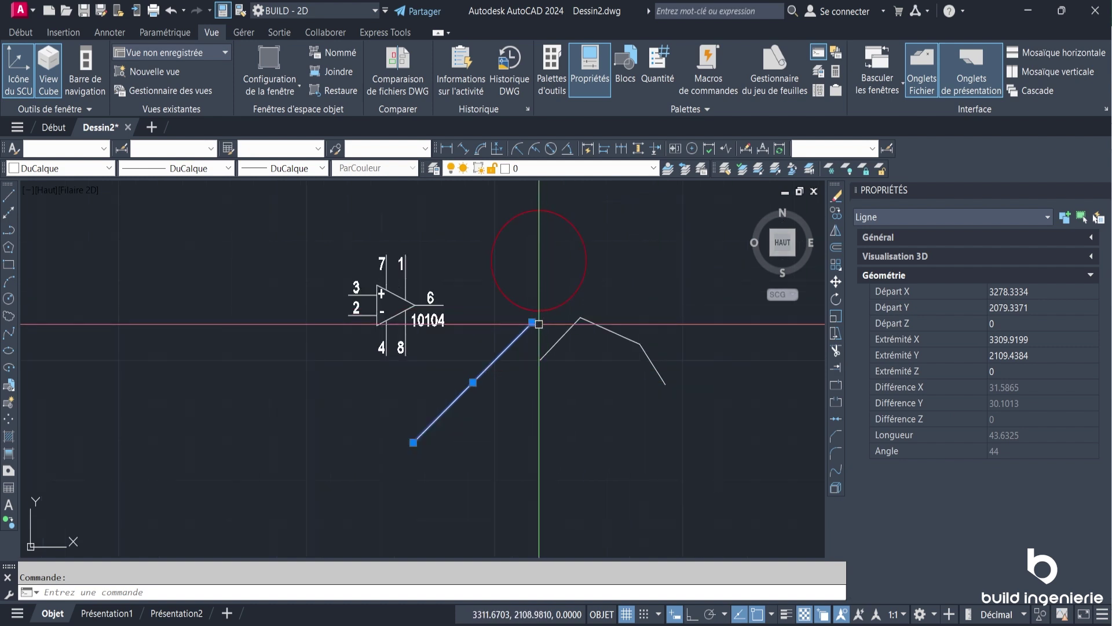
pyautogui.click(532, 322)
pyautogui.click(495, 310)
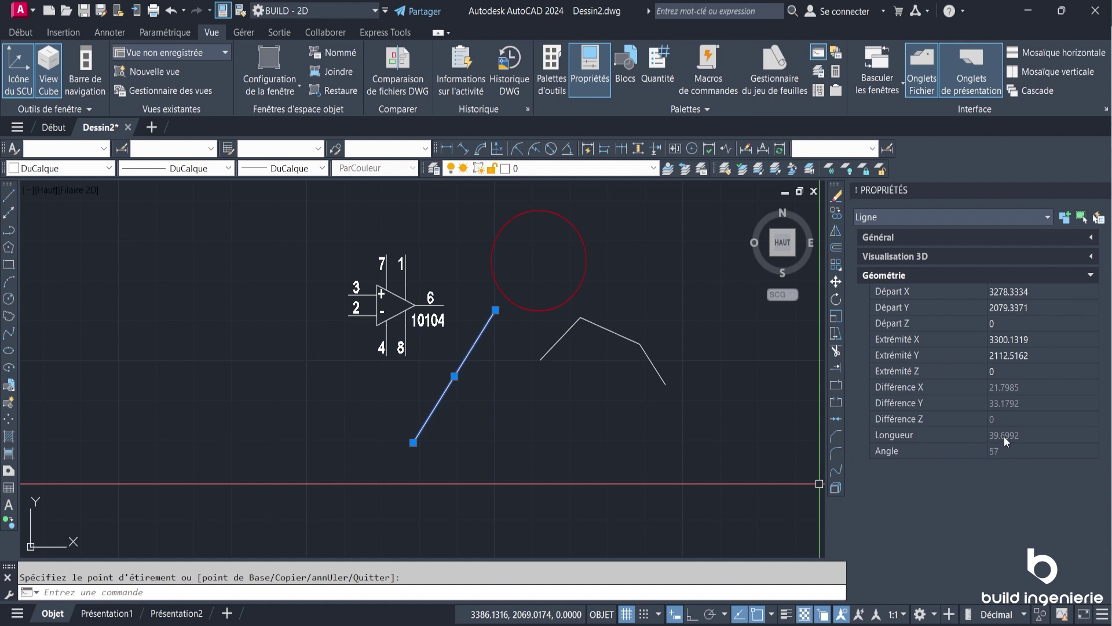
pyautogui.click(496, 310)
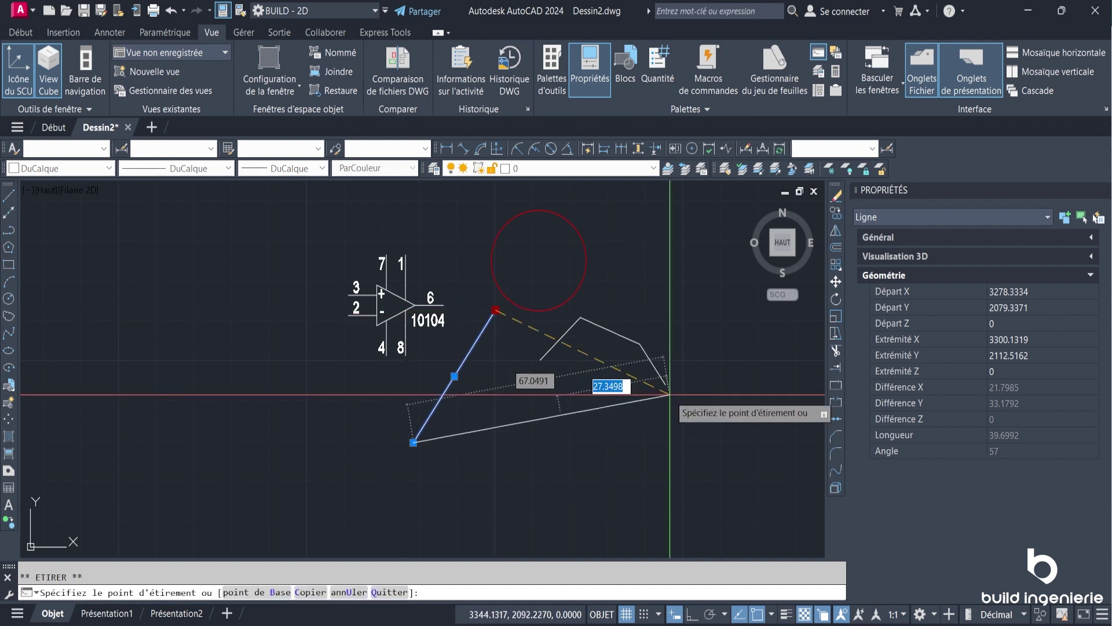
pyautogui.click(721, 429)
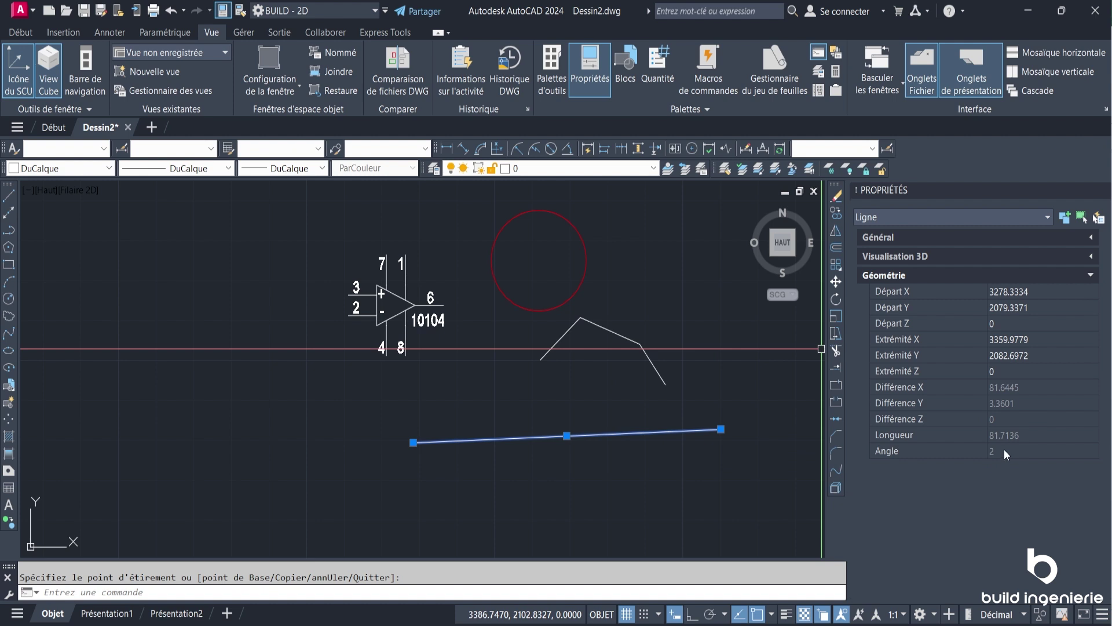
pyautogui.press('Escape')
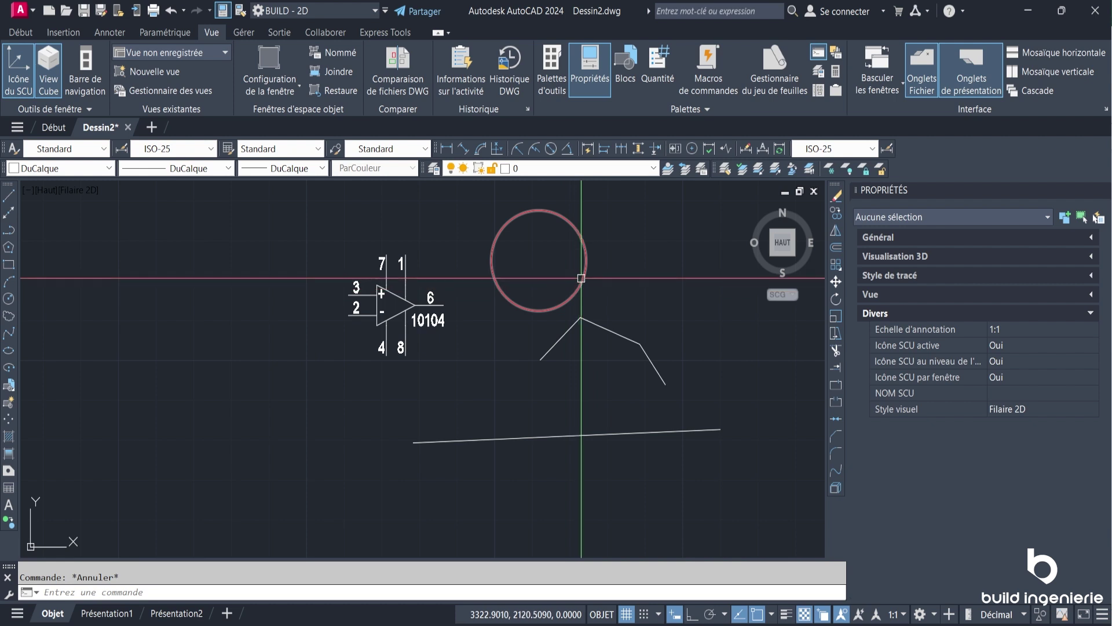
pyautogui.click(581, 278)
pyautogui.rightClick(581, 278)
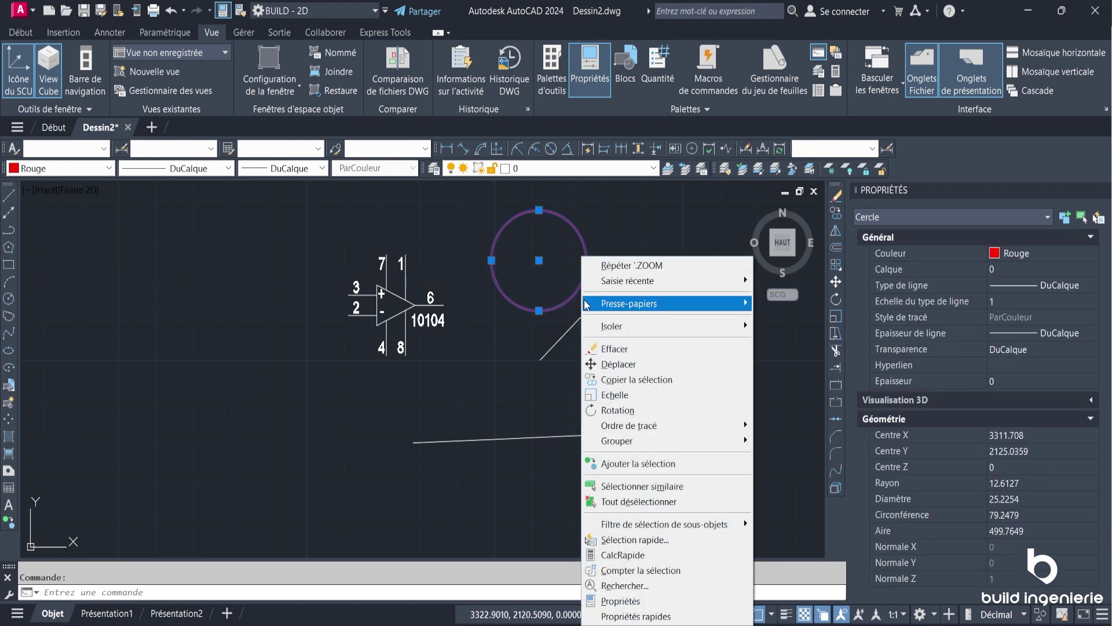
pyautogui.click(636, 616)
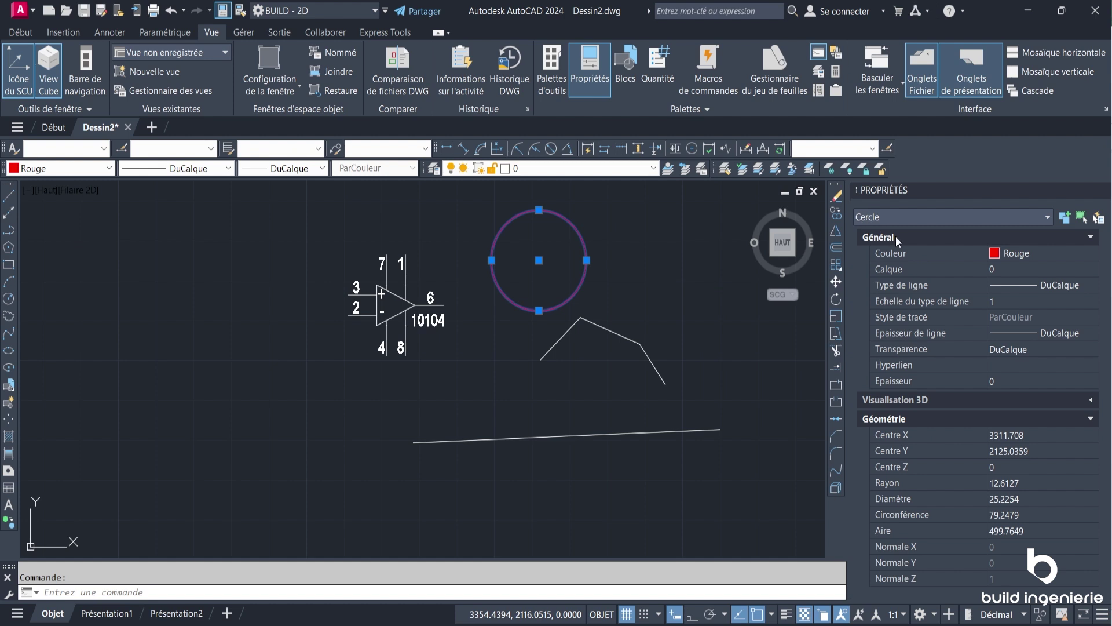
pyautogui.press('Escape')
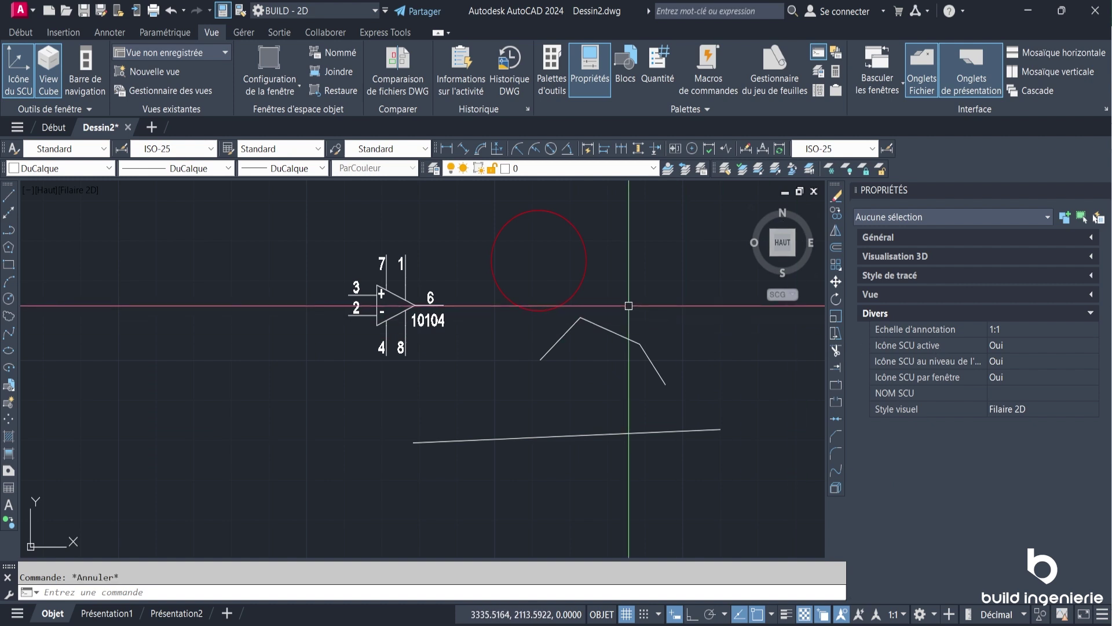
# Select the red circle and leave only its Géométrie group expanded, showing radius 12.6127
pyautogui.click(611, 277)
pyautogui.click(561, 243)
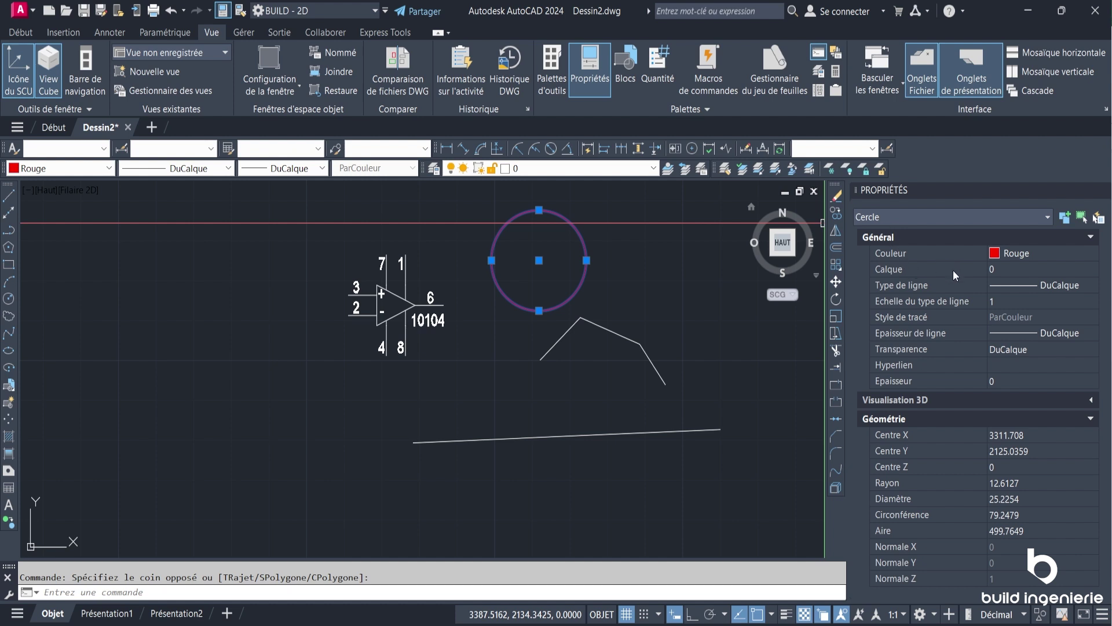
pyautogui.click(1078, 237)
pyautogui.click(1083, 274)
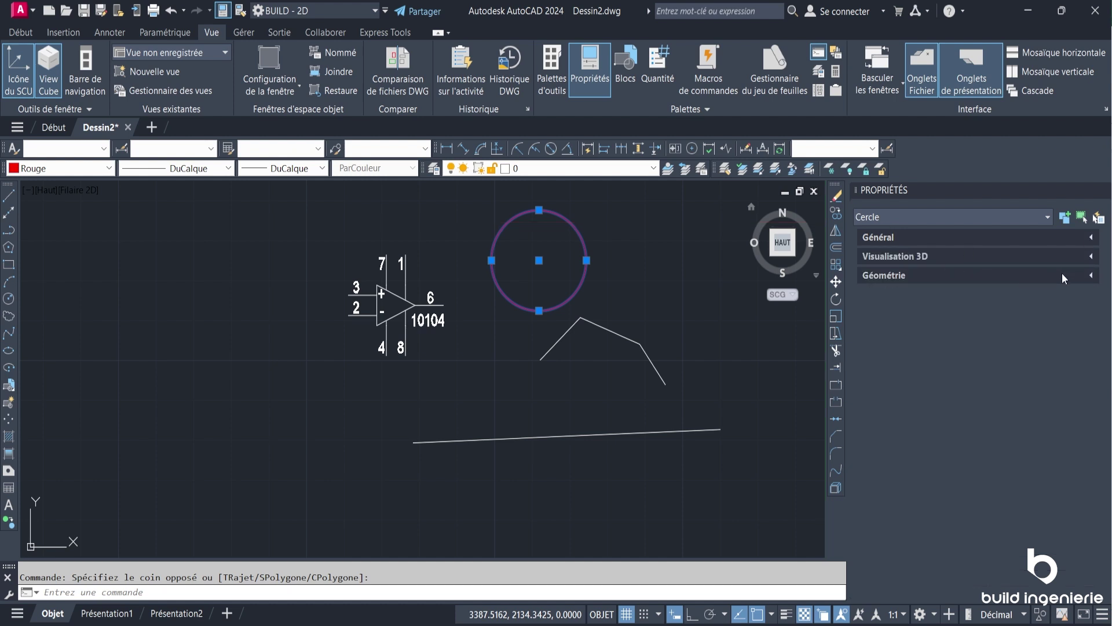
pyautogui.click(1086, 277)
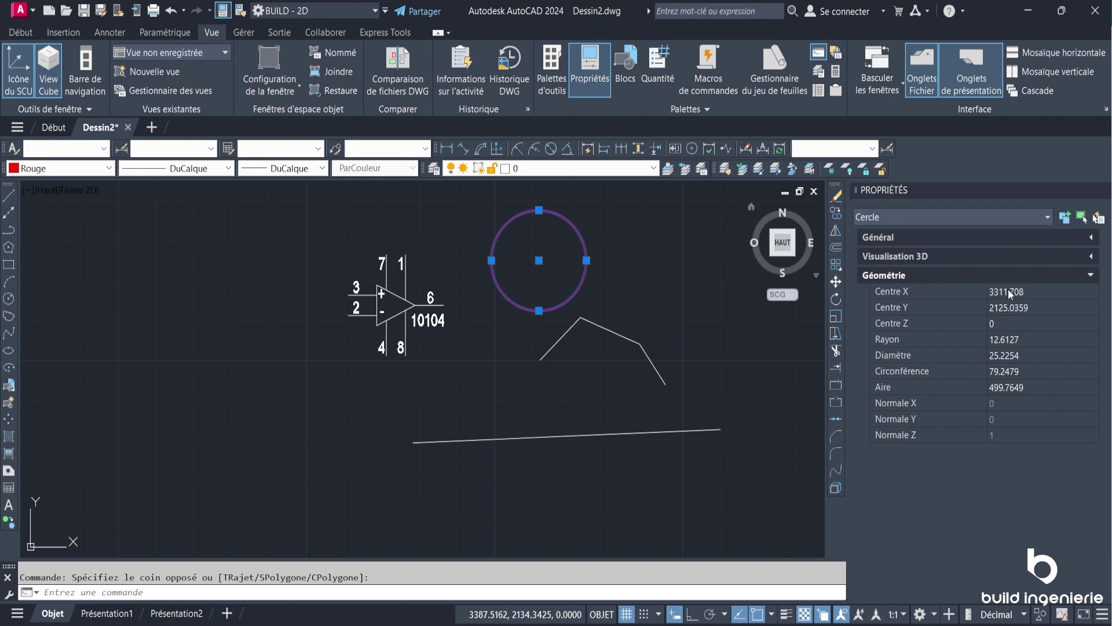